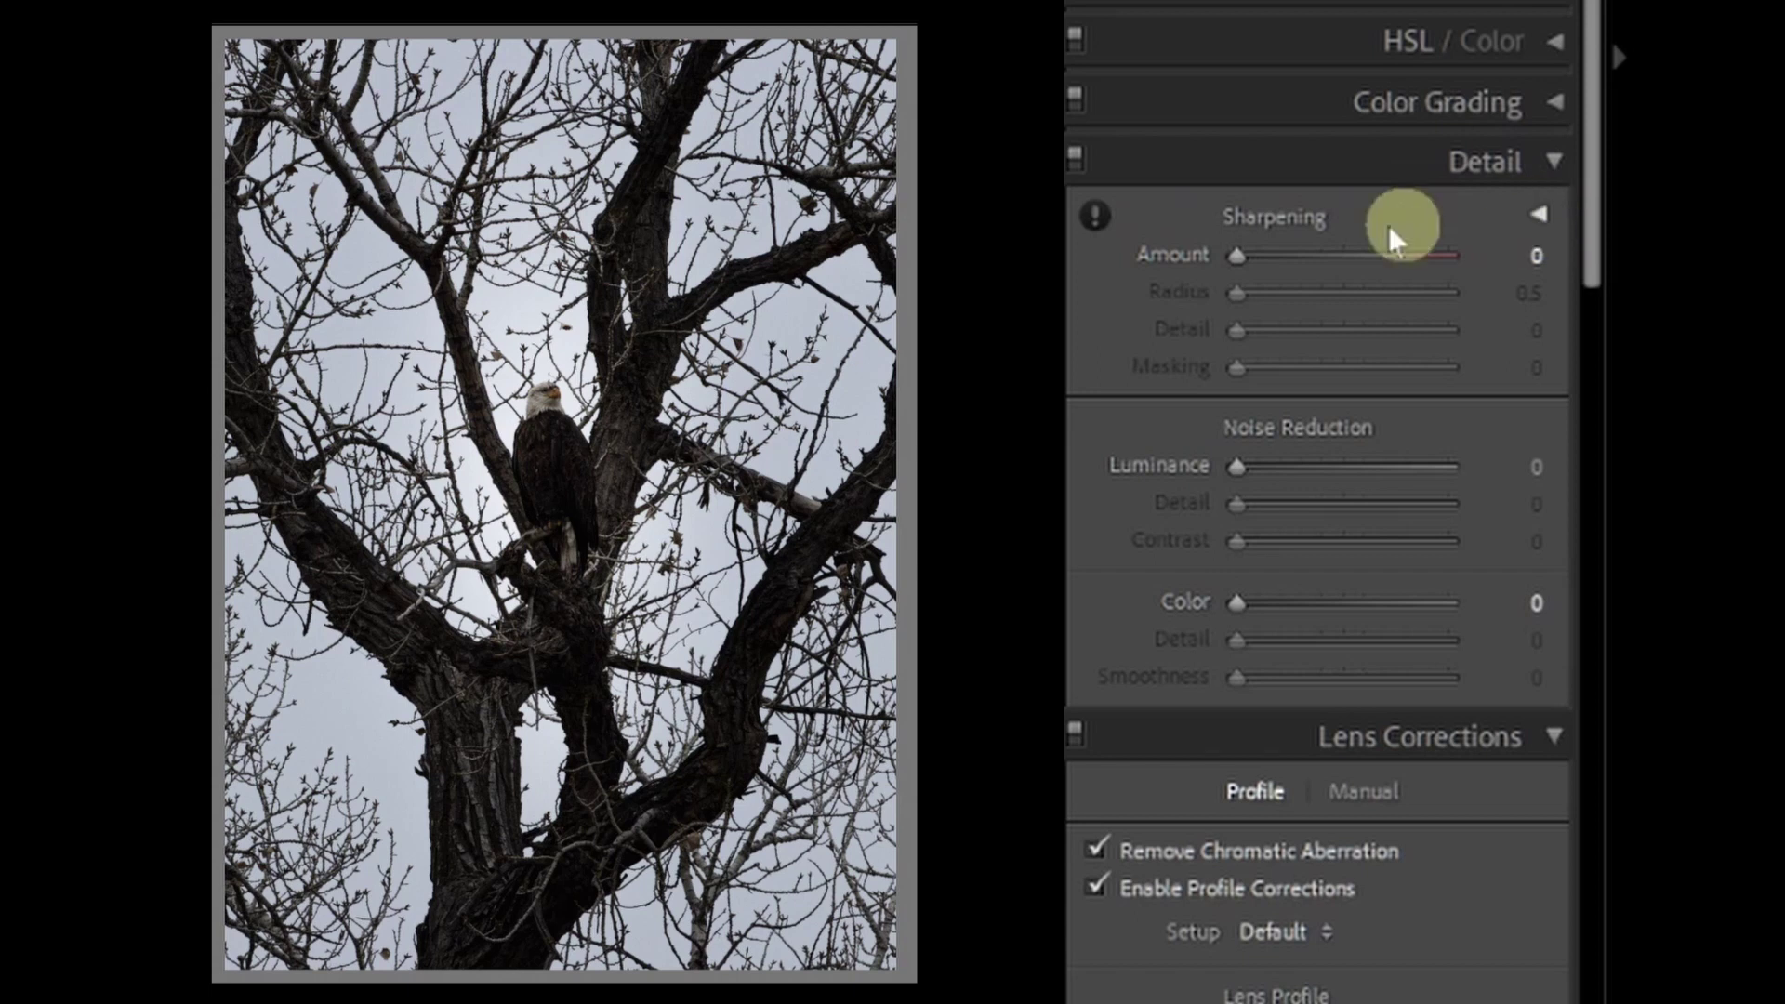
# Show the close-up preview for sharpening and noise reduction and target it on the eagle's head.
pyautogui.click(1540, 215)
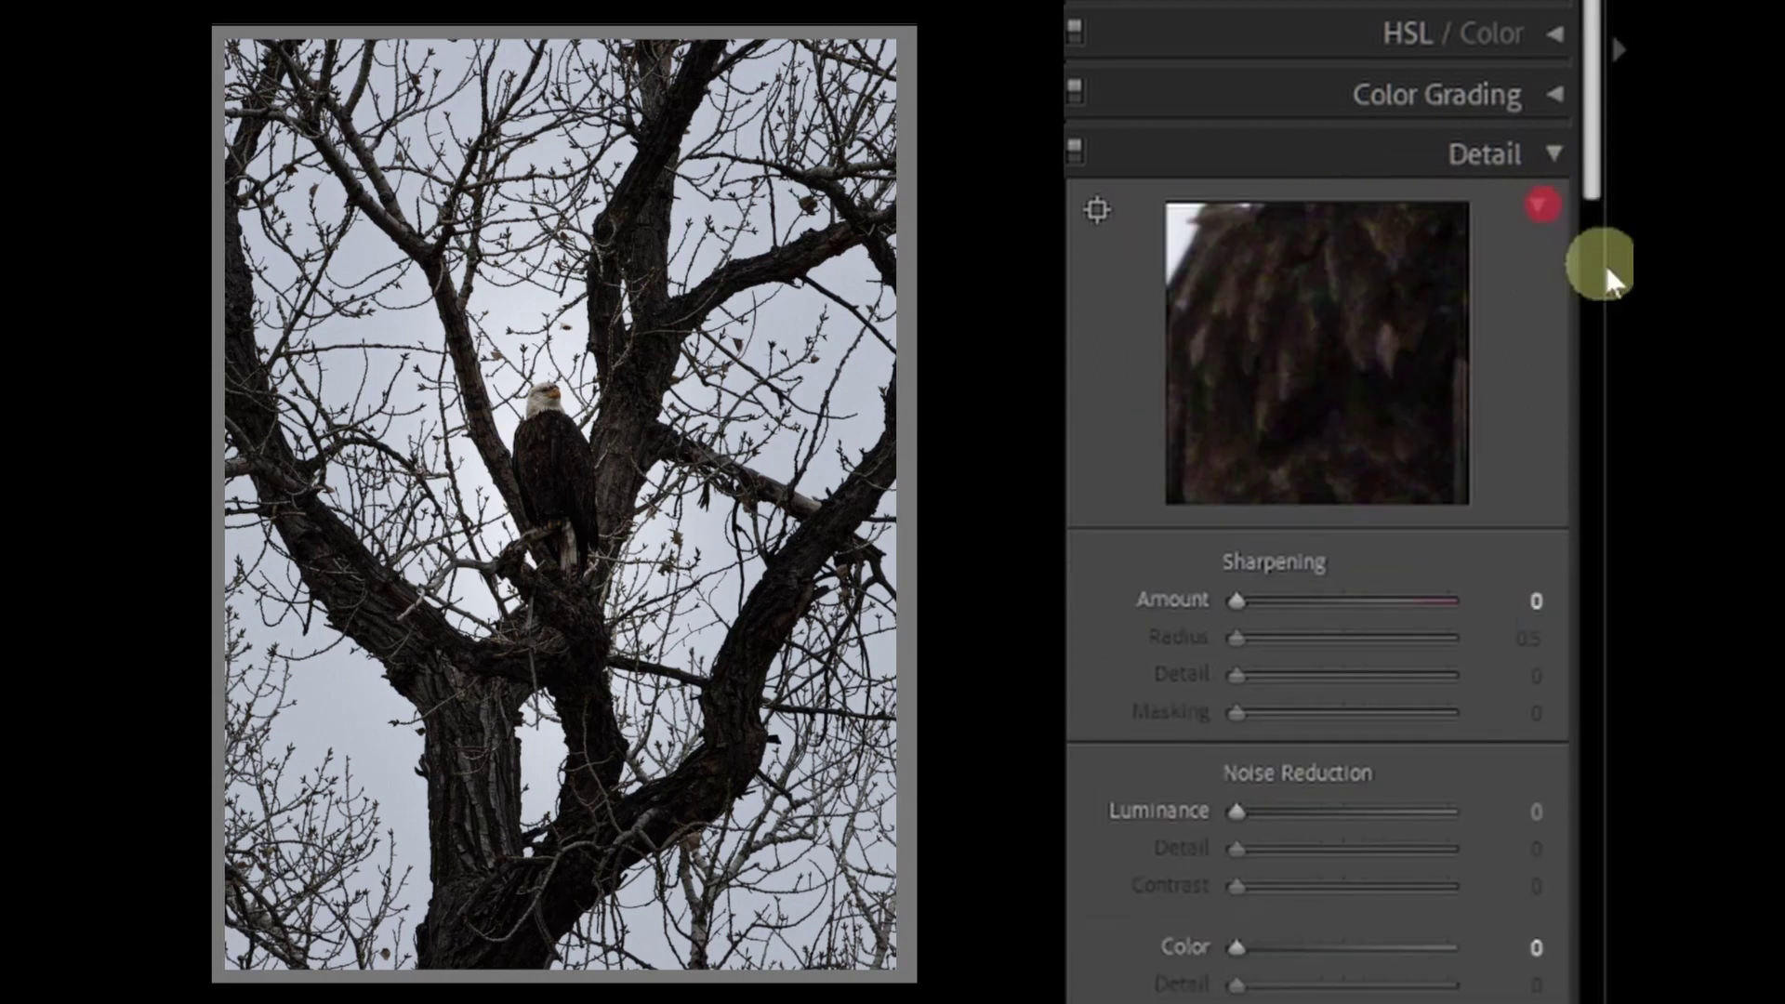
pyautogui.scroll(-3, 1121, 164)
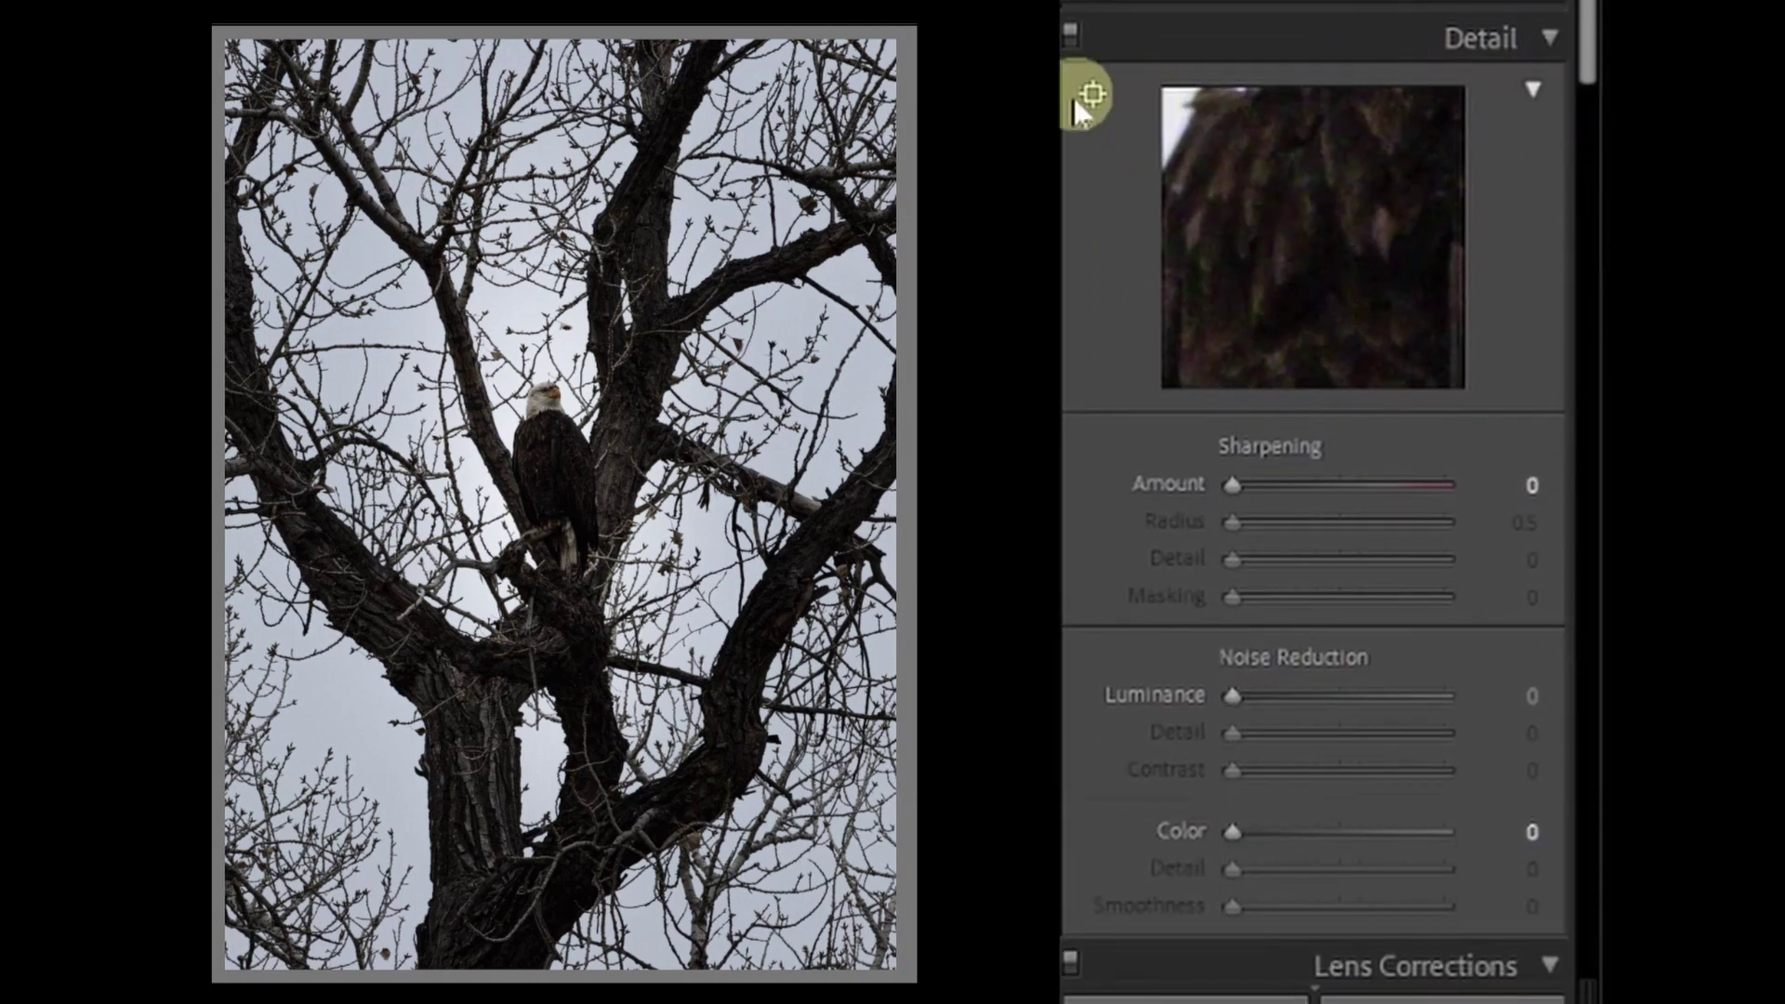
pyautogui.moveTo(1092, 96); pyautogui.dragTo(537, 407)
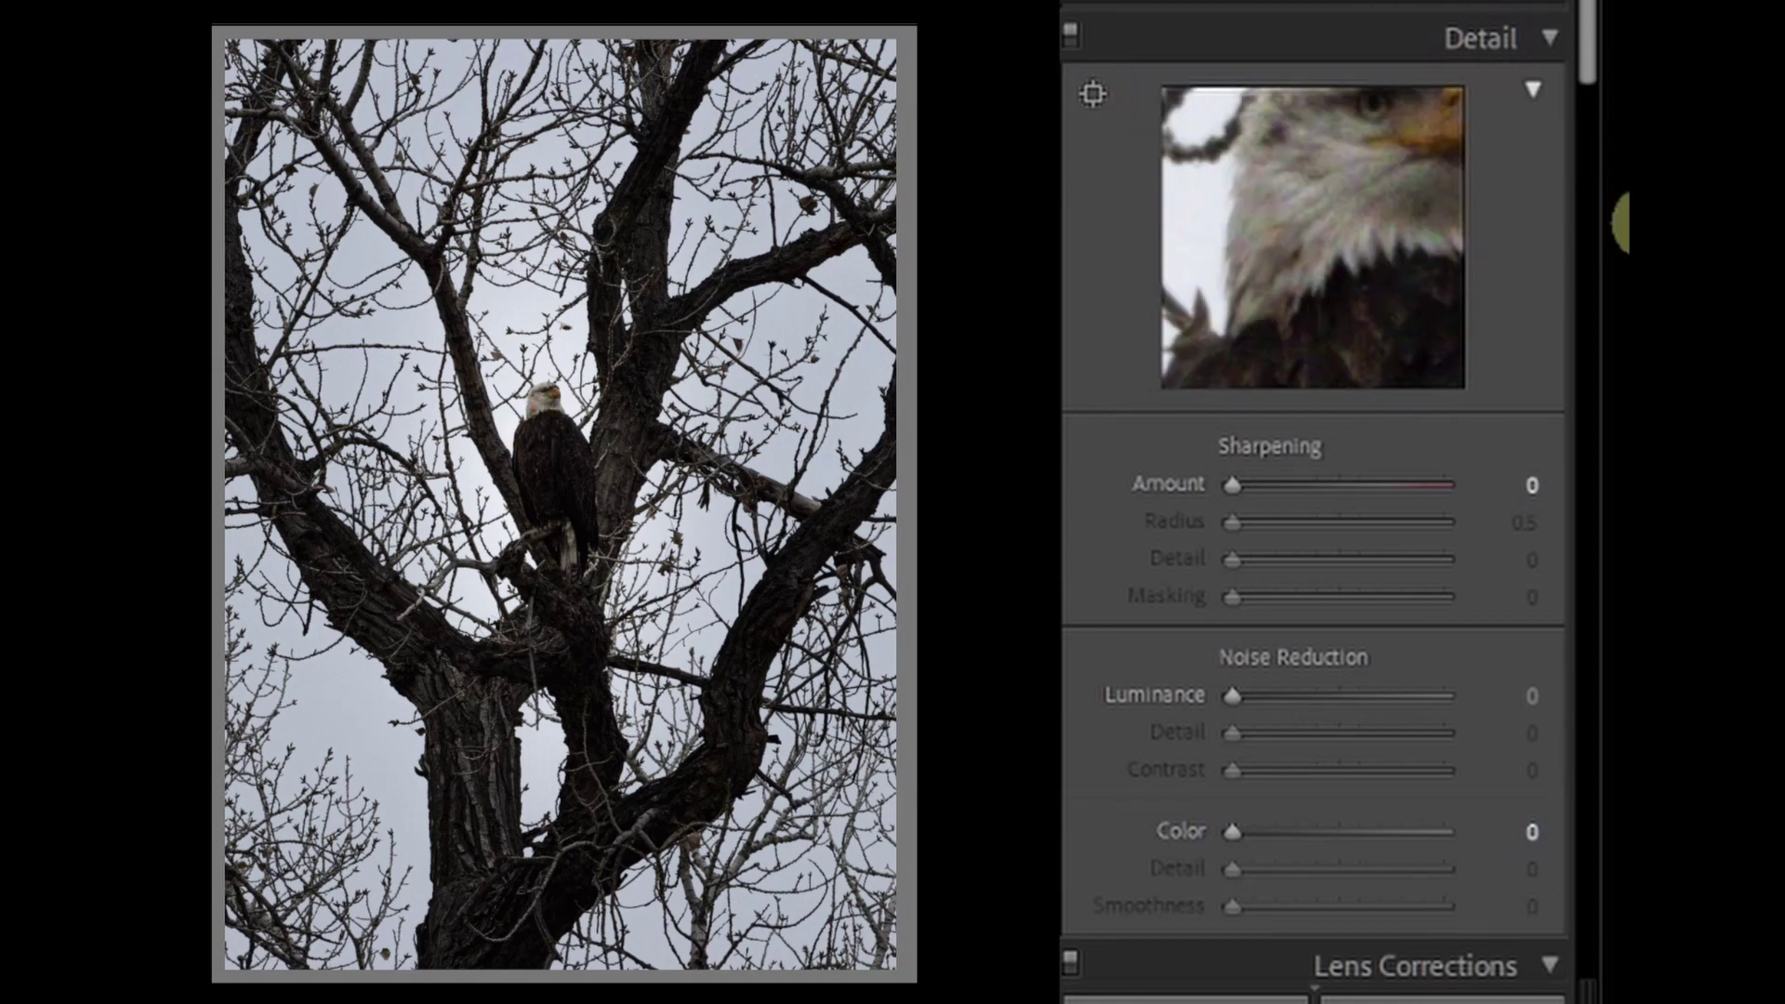
pyautogui.moveTo(1394, 189); pyautogui.dragTo(1259, 392)
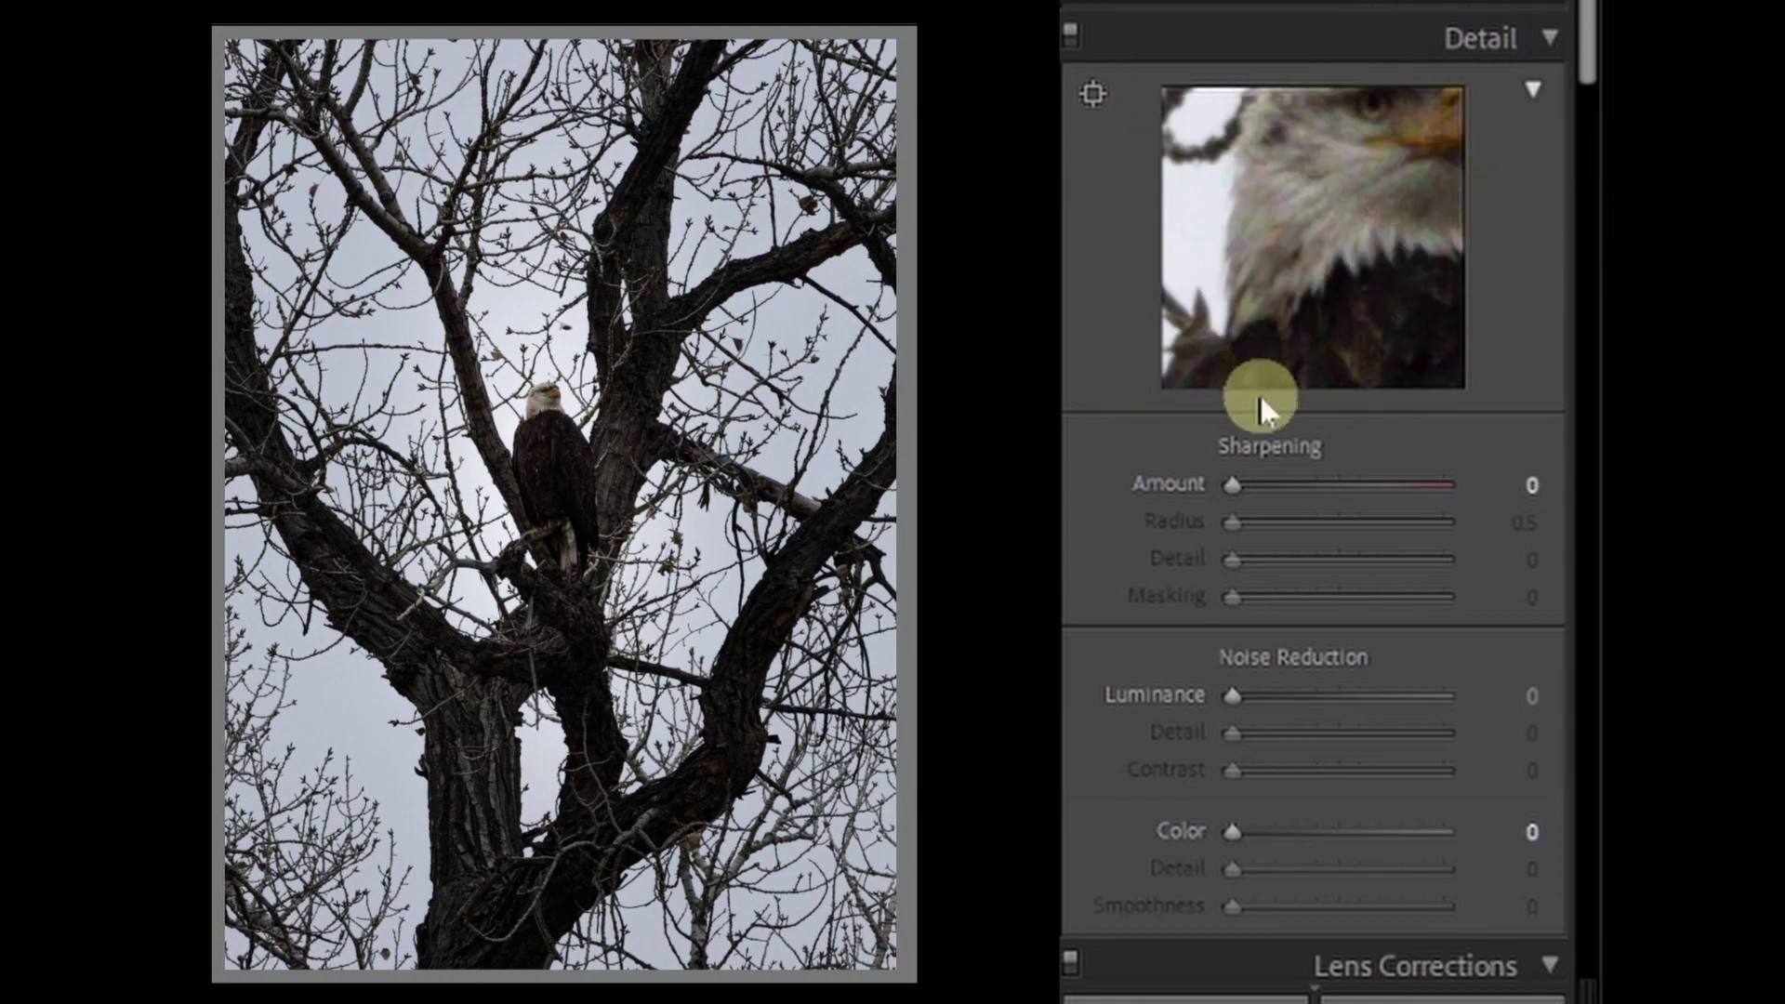
pyautogui.scroll(-5, 1590, 287)
pyautogui.scroll(5, 1236, 358)
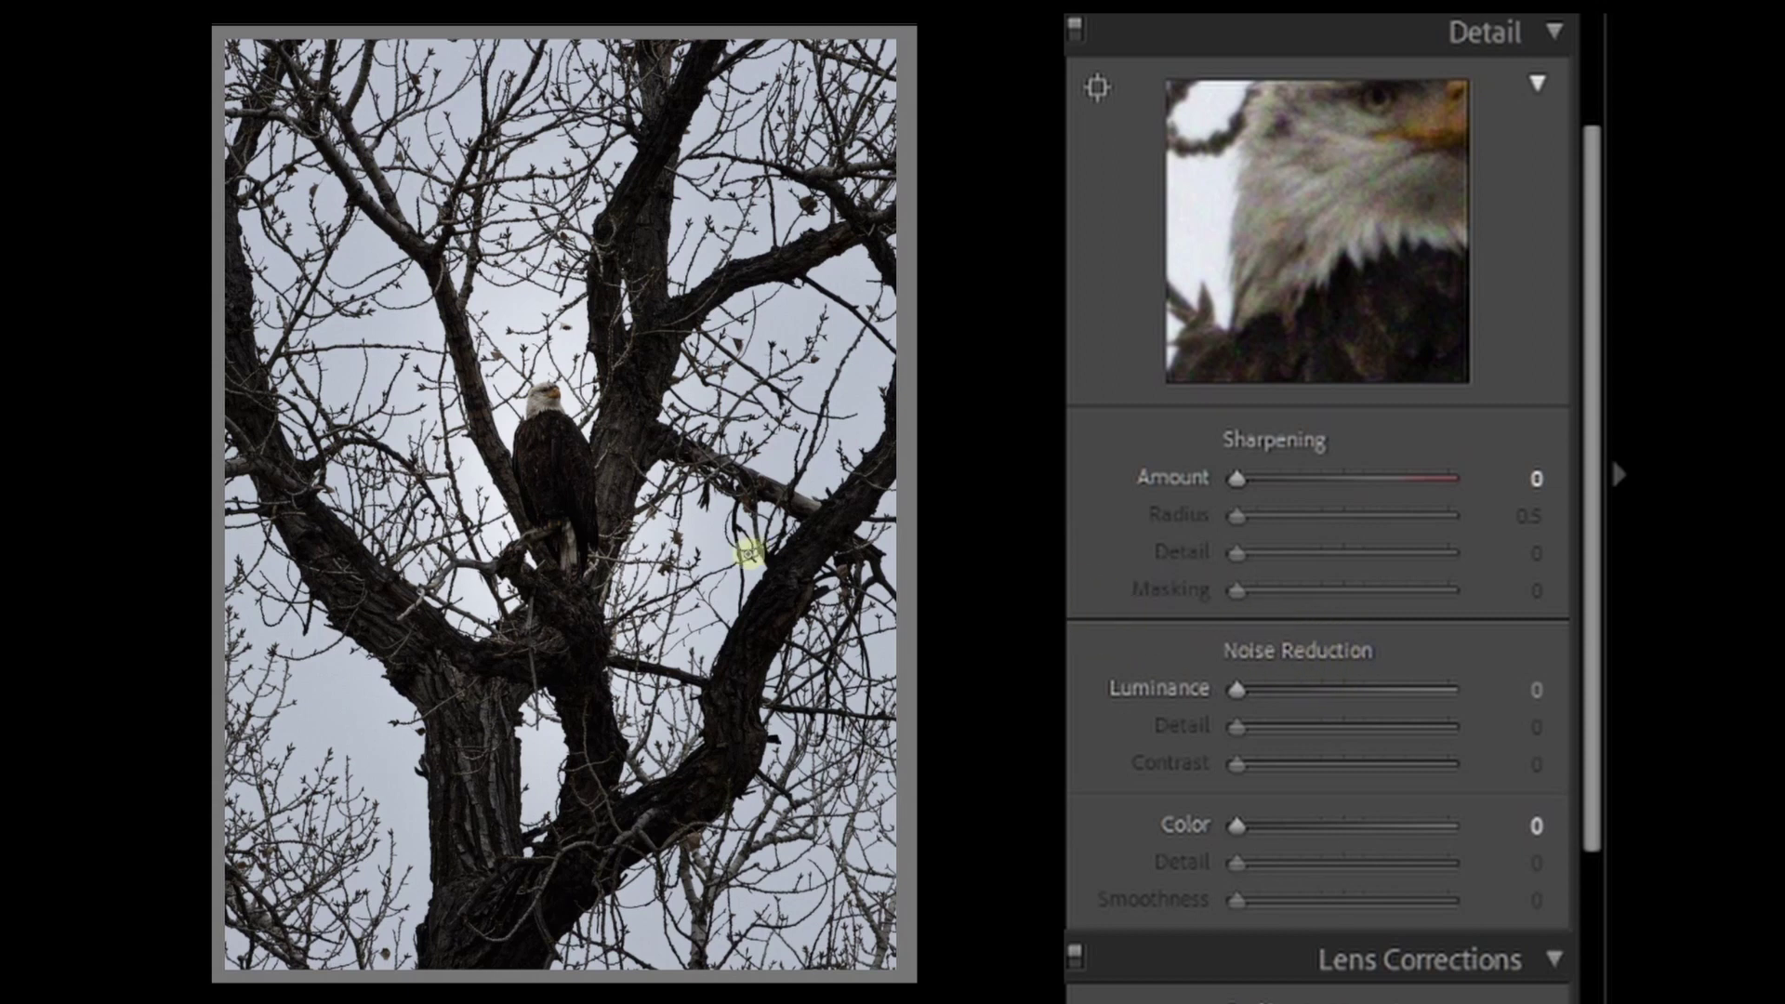
# Raise the Shadows to +42 to brighten the eagle's dark body feathers.
pyautogui.click(549, 456)
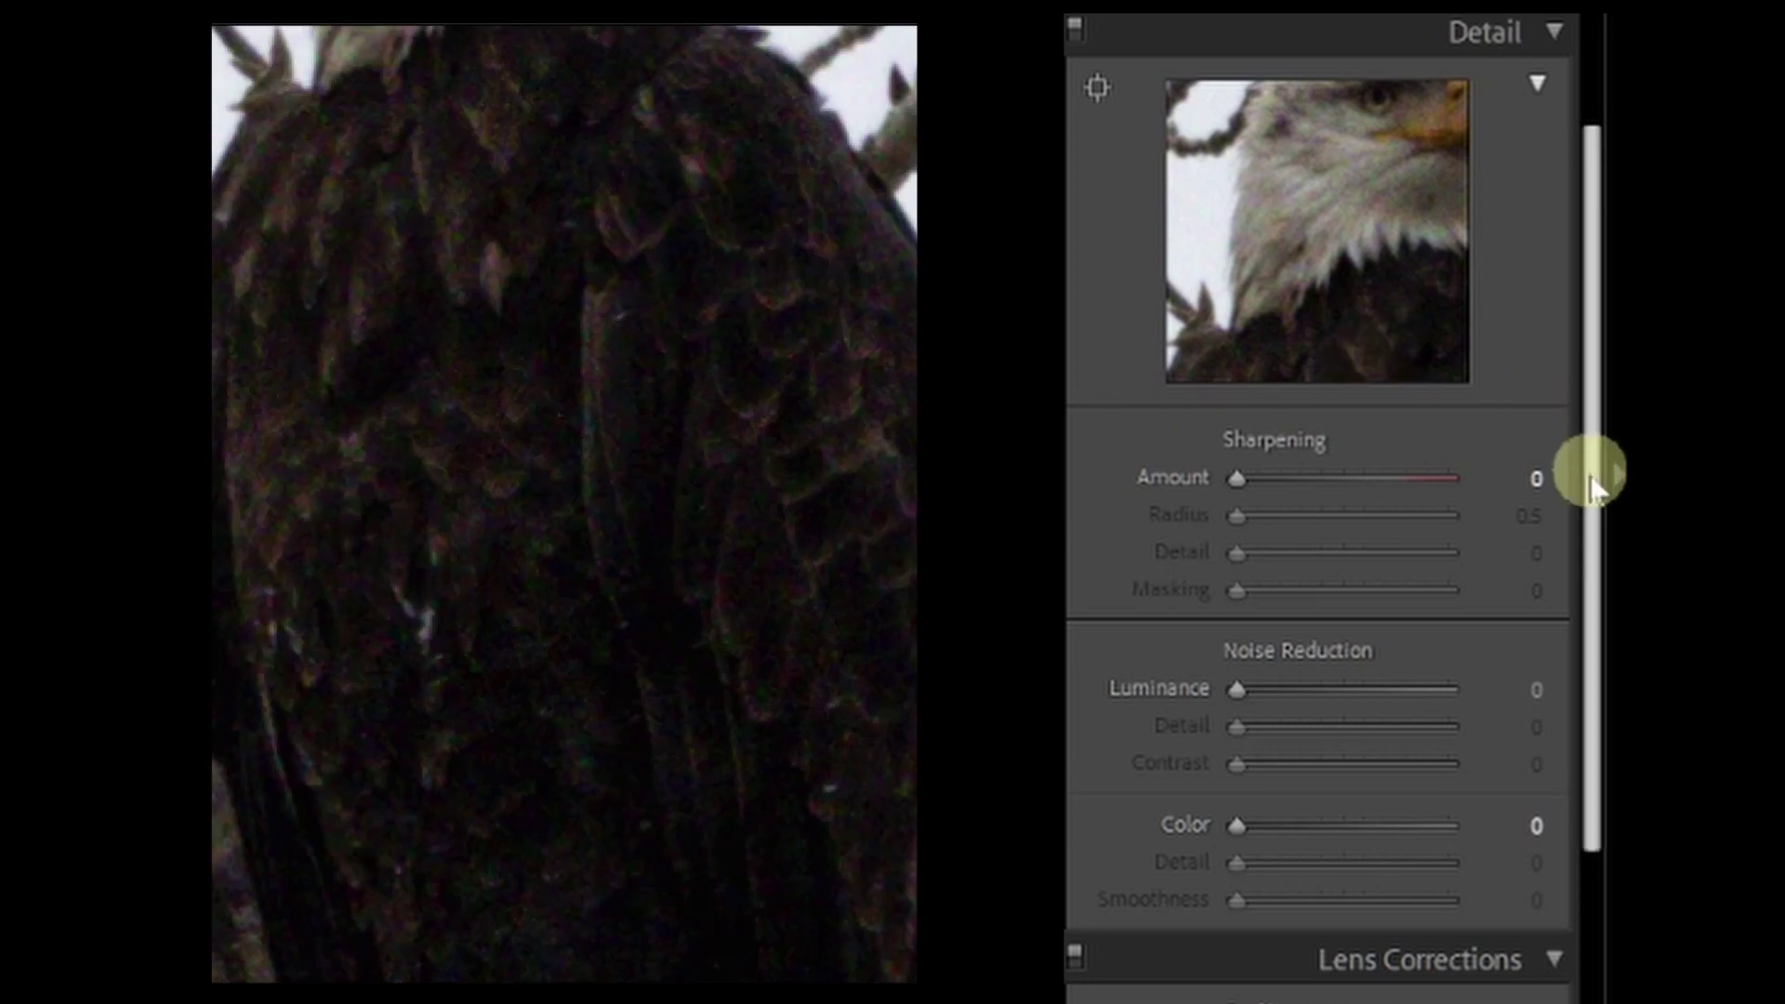
pyautogui.scroll(10, 1590, 499)
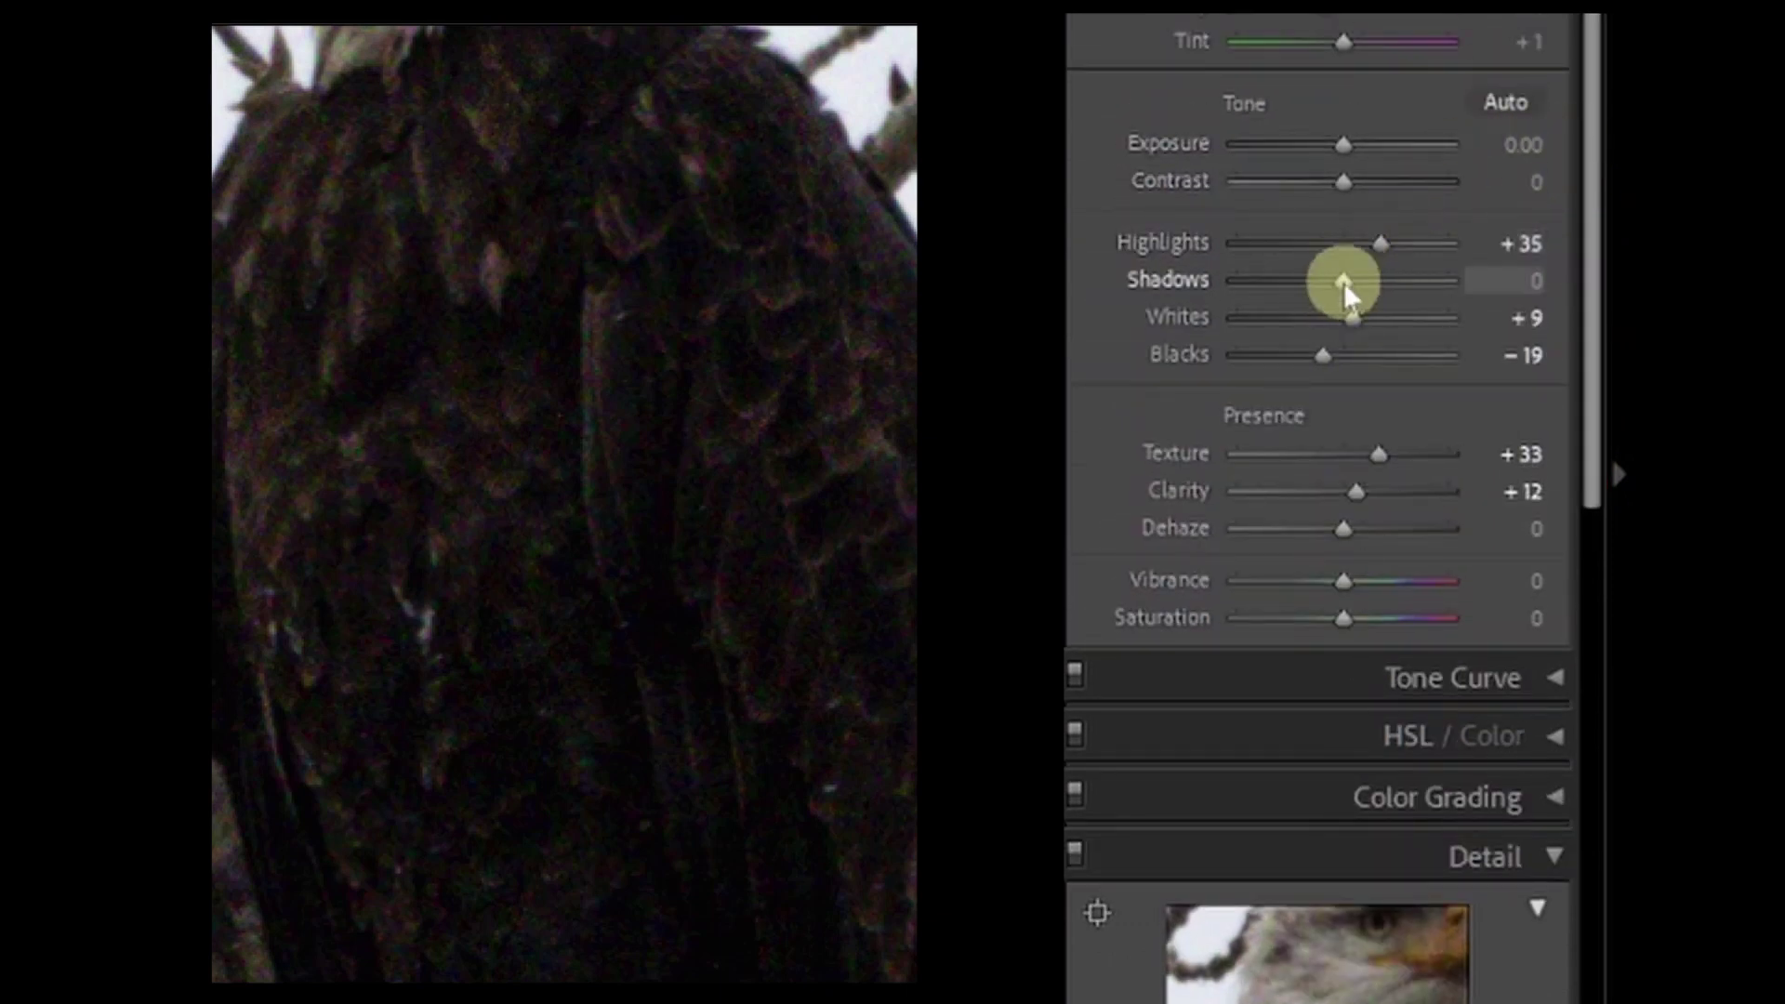
pyautogui.moveTo(1344, 285); pyautogui.dragTo(1389, 289)
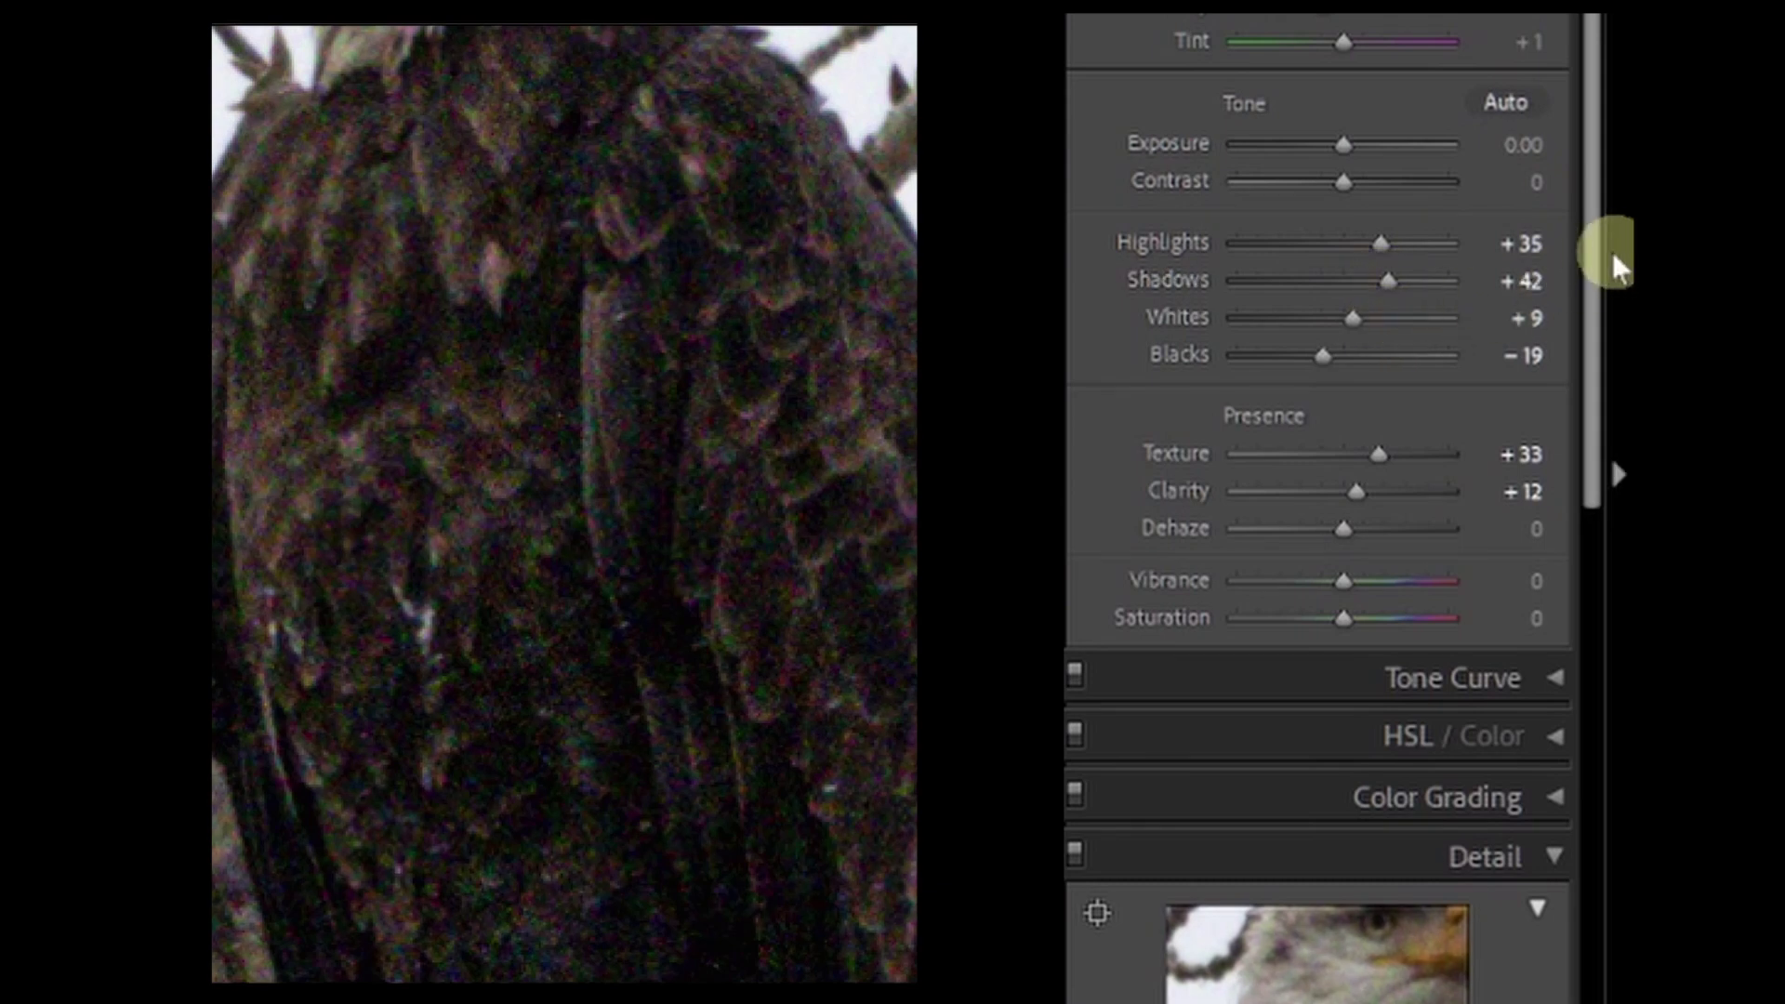
# Retarget the Detail close-up preview on the dark feathers in the middle of the eagle's body.
pyautogui.scroll(-8, 1594, 247)
pyautogui.click(1098, 85)
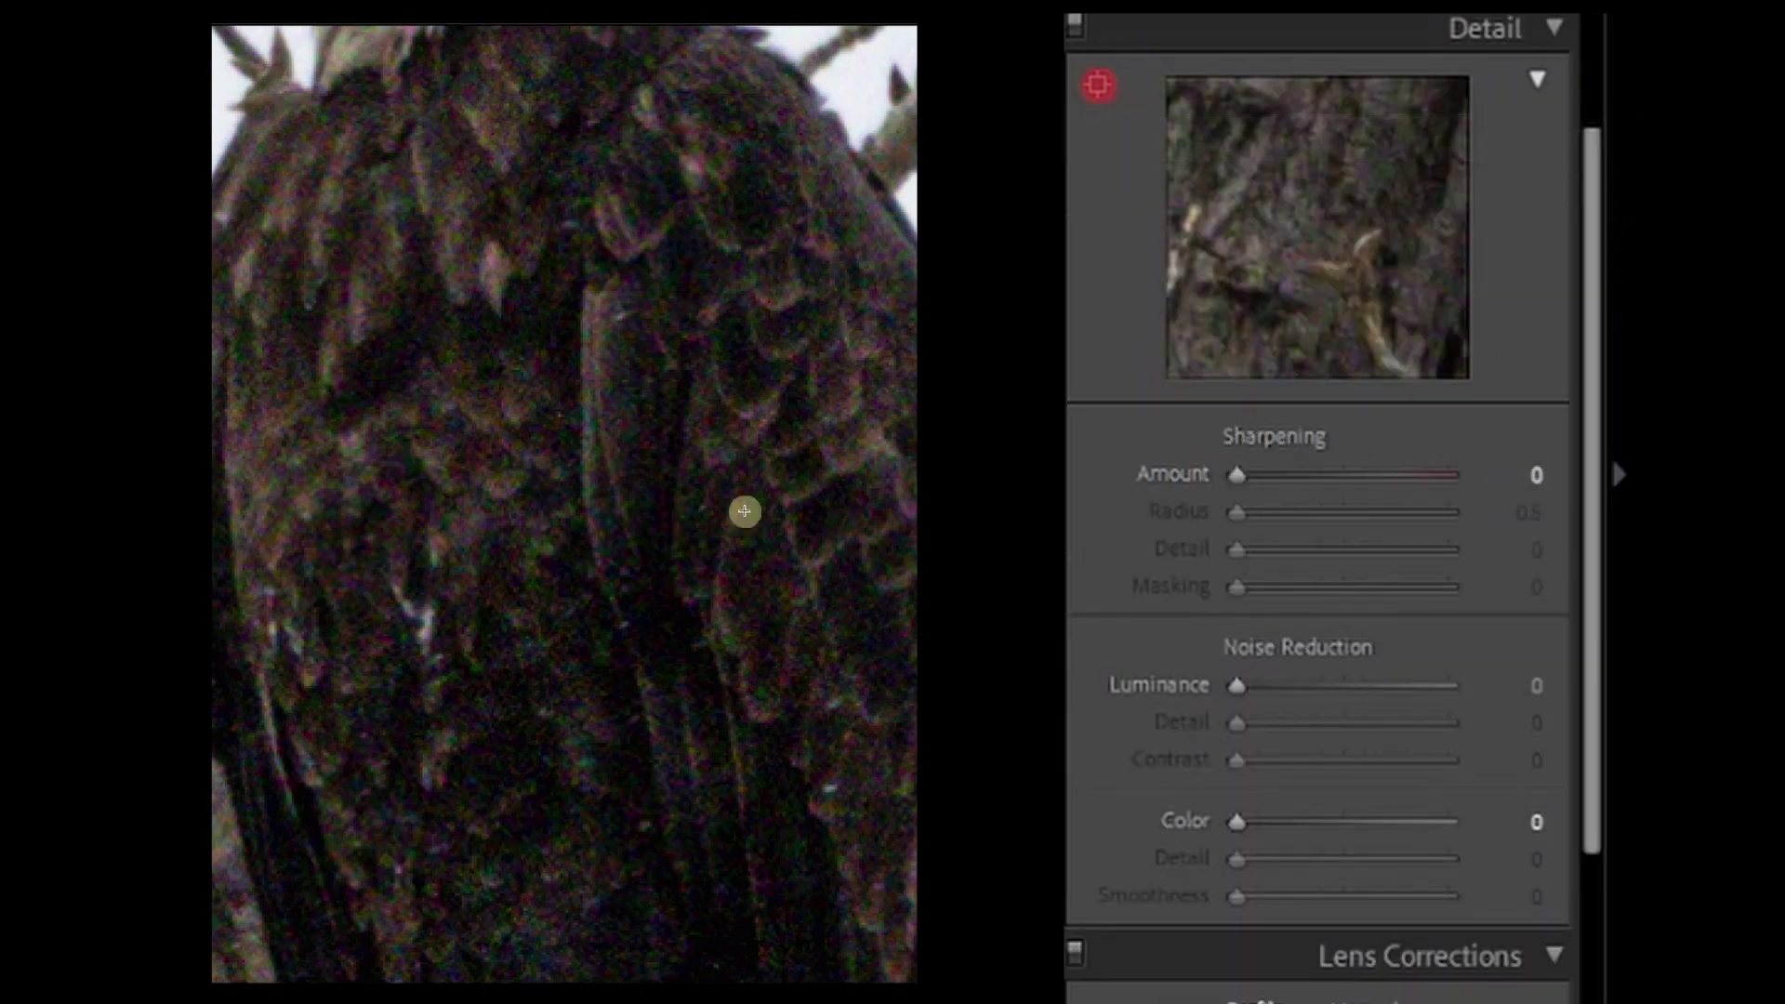
pyautogui.click(512, 476)
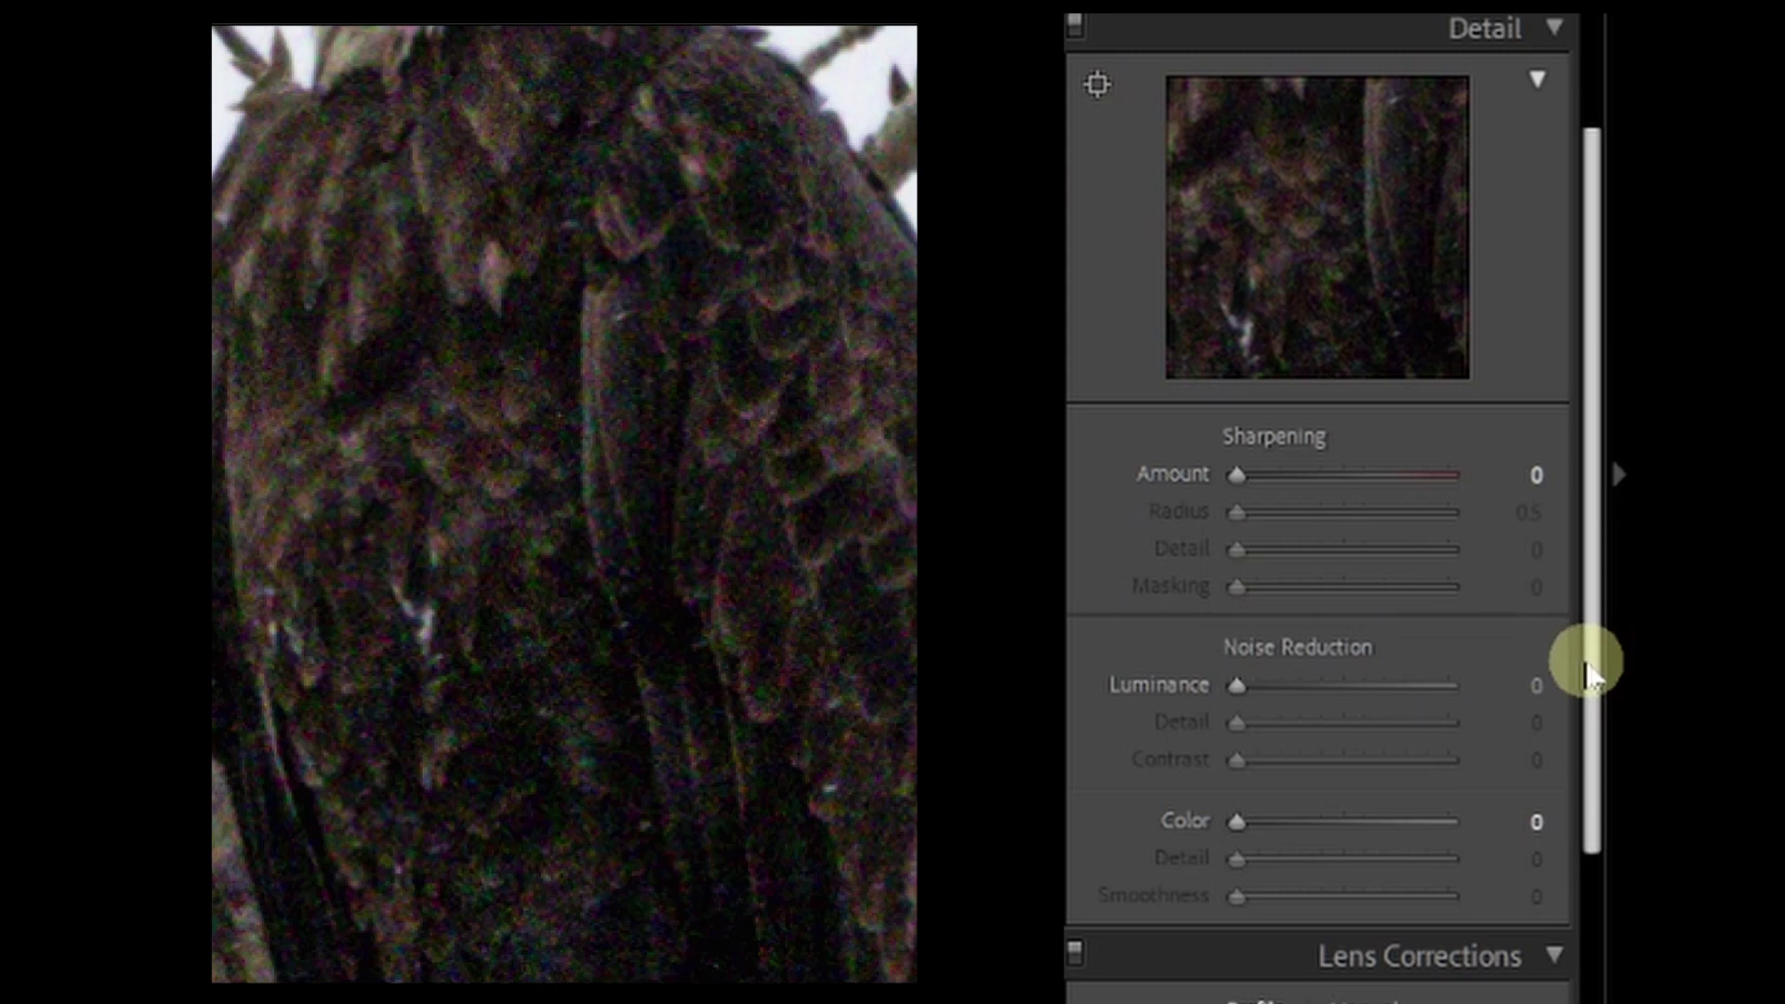
# Reduce the color noise with Color at 24, its Detail at 66 and Smoothness at 61.
pyautogui.moveTo(1588, 662); pyautogui.dragTo(1593, 690)
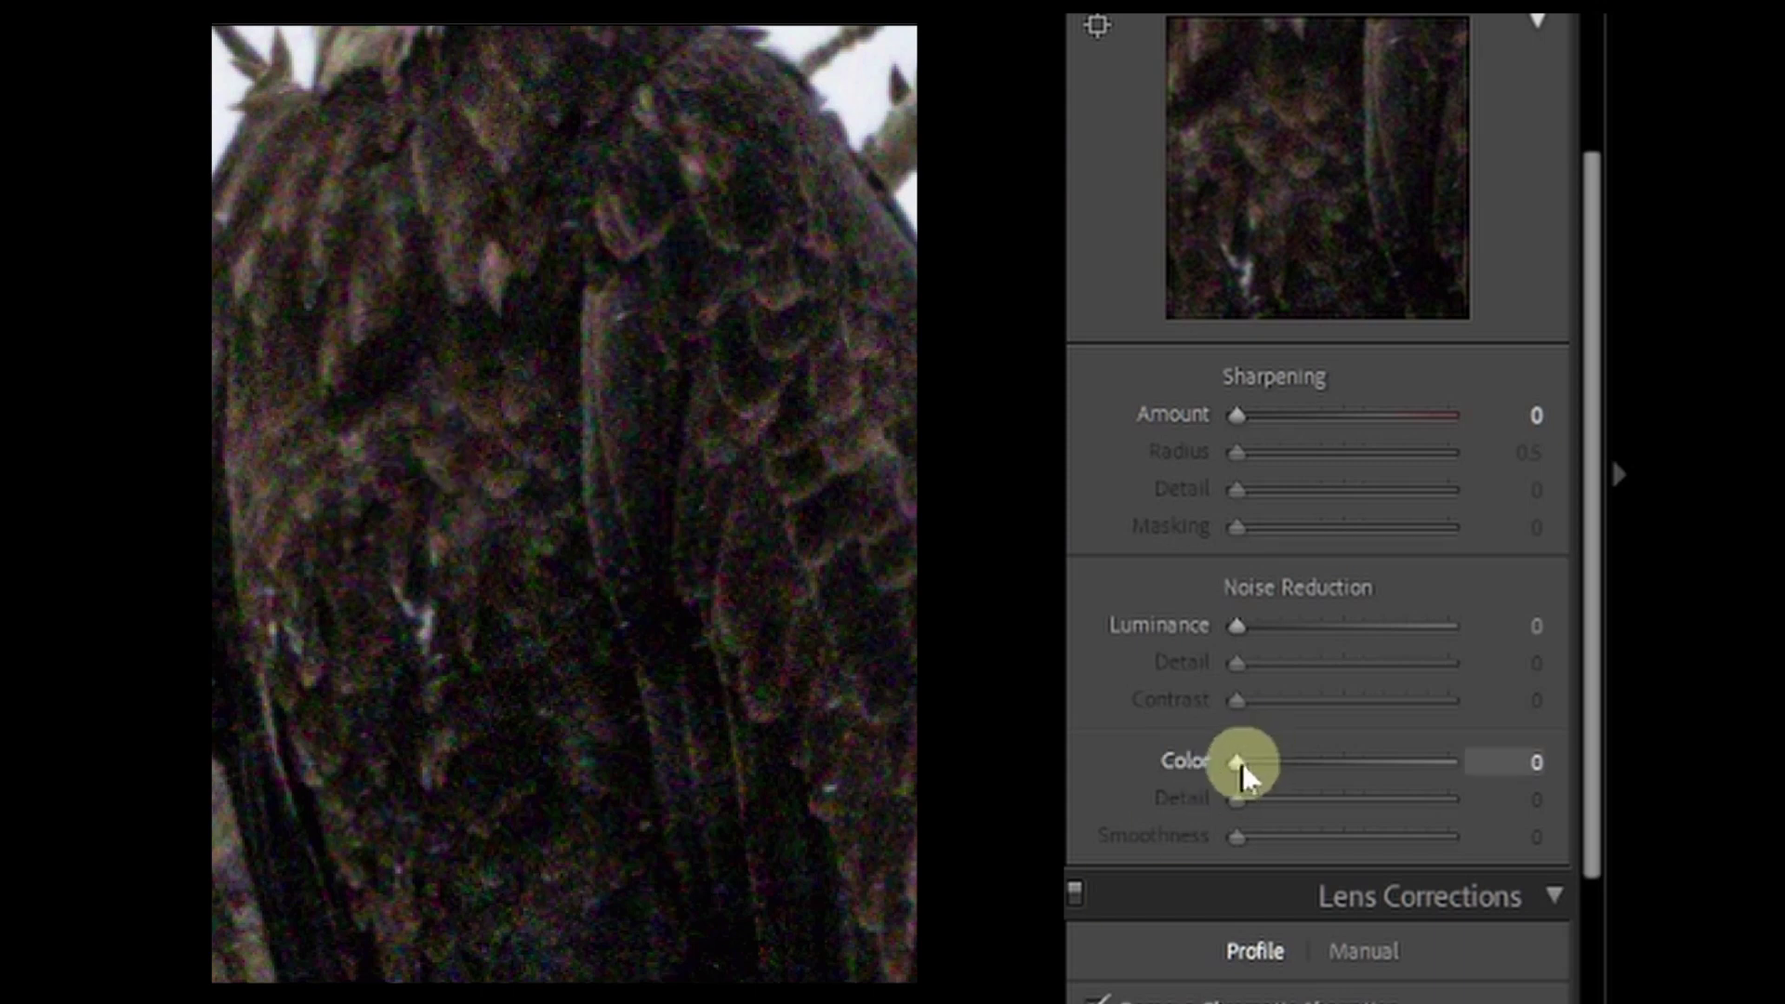
pyautogui.moveTo(1235, 762); pyautogui.dragTo(1286, 775)
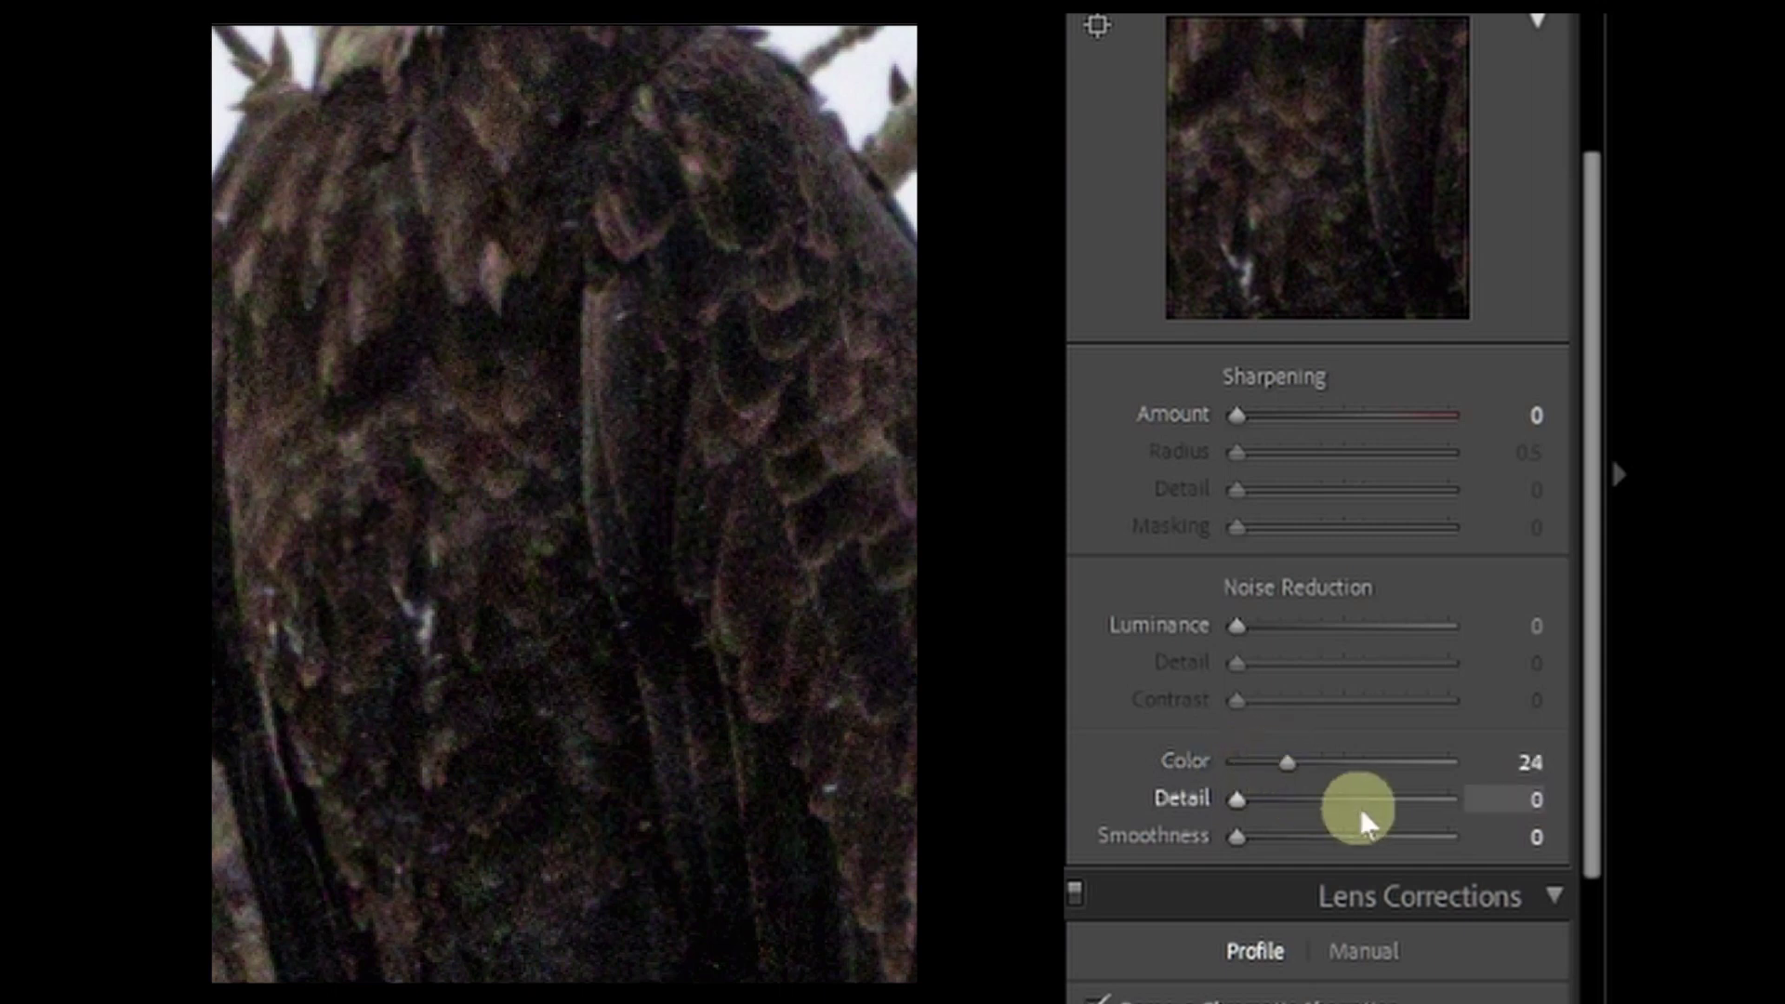
pyautogui.moveTo(1235, 802); pyautogui.dragTo(1357, 799)
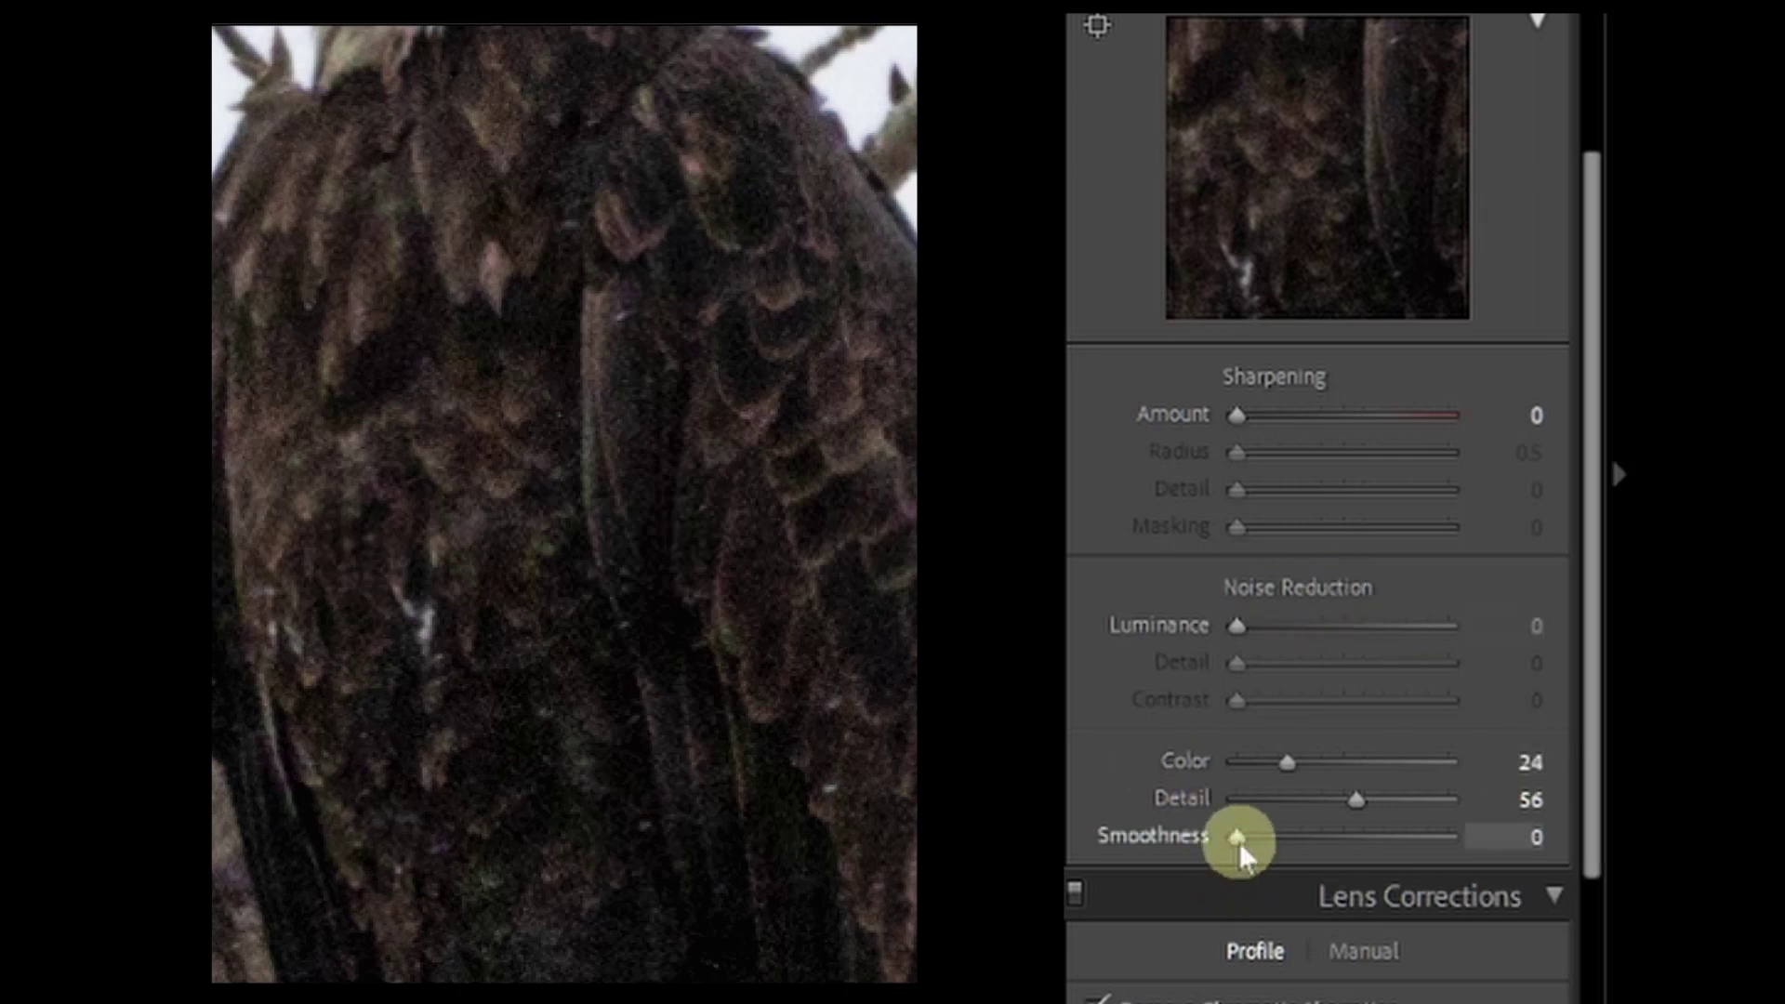
pyautogui.moveTo(1238, 840); pyautogui.dragTo(1375, 799)
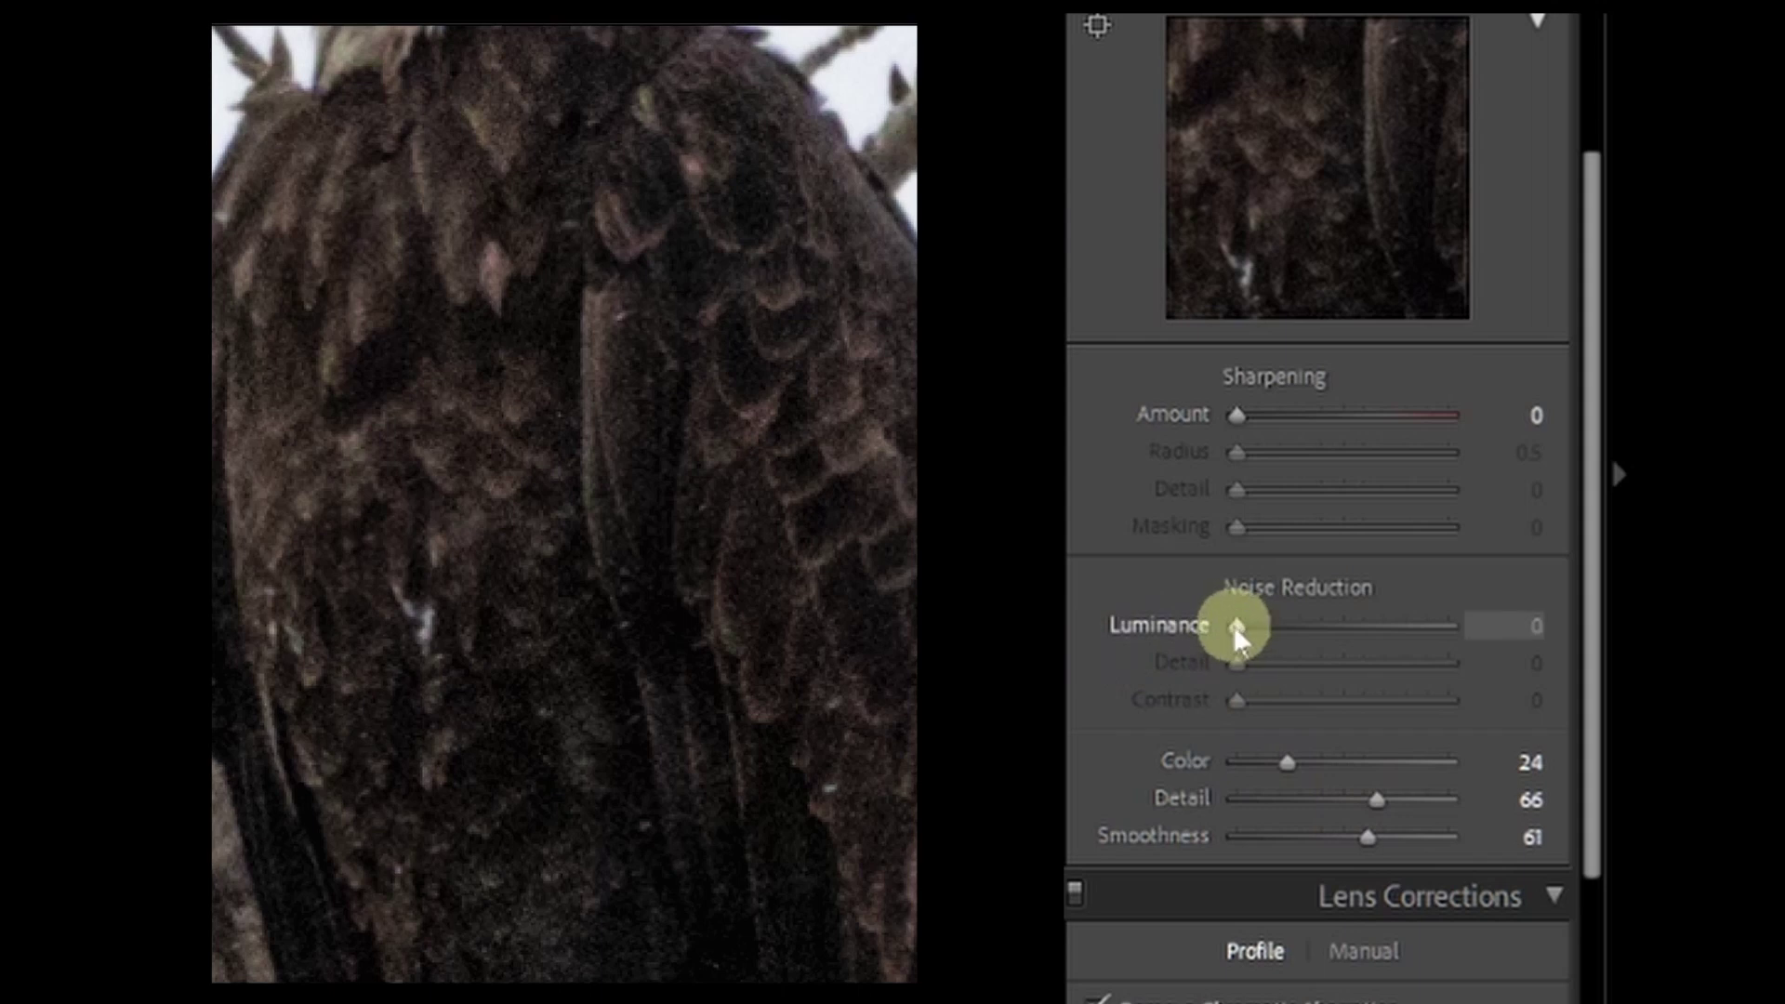
# Reduce the luminance noise with Luminance at 43, its Detail at 69 and Contrast at 60.
pyautogui.moveTo(1237, 626); pyautogui.dragTo(1335, 654)
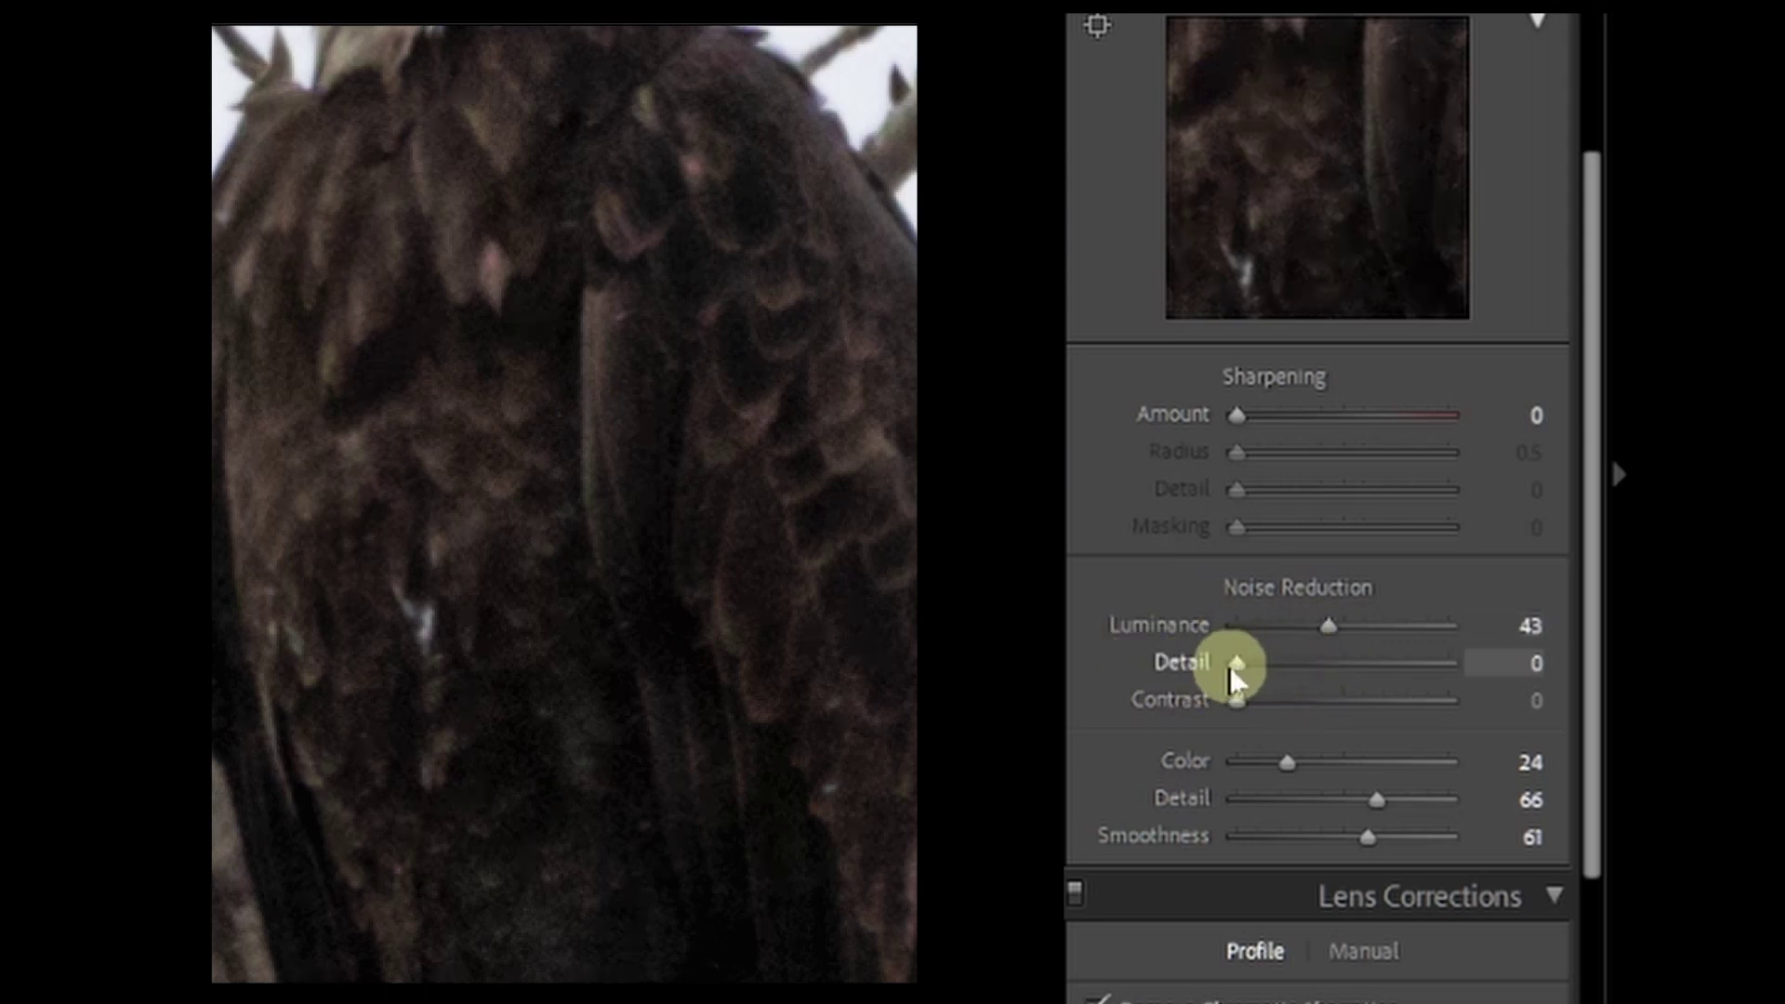
pyautogui.moveTo(1237, 667); pyautogui.dragTo(1386, 667)
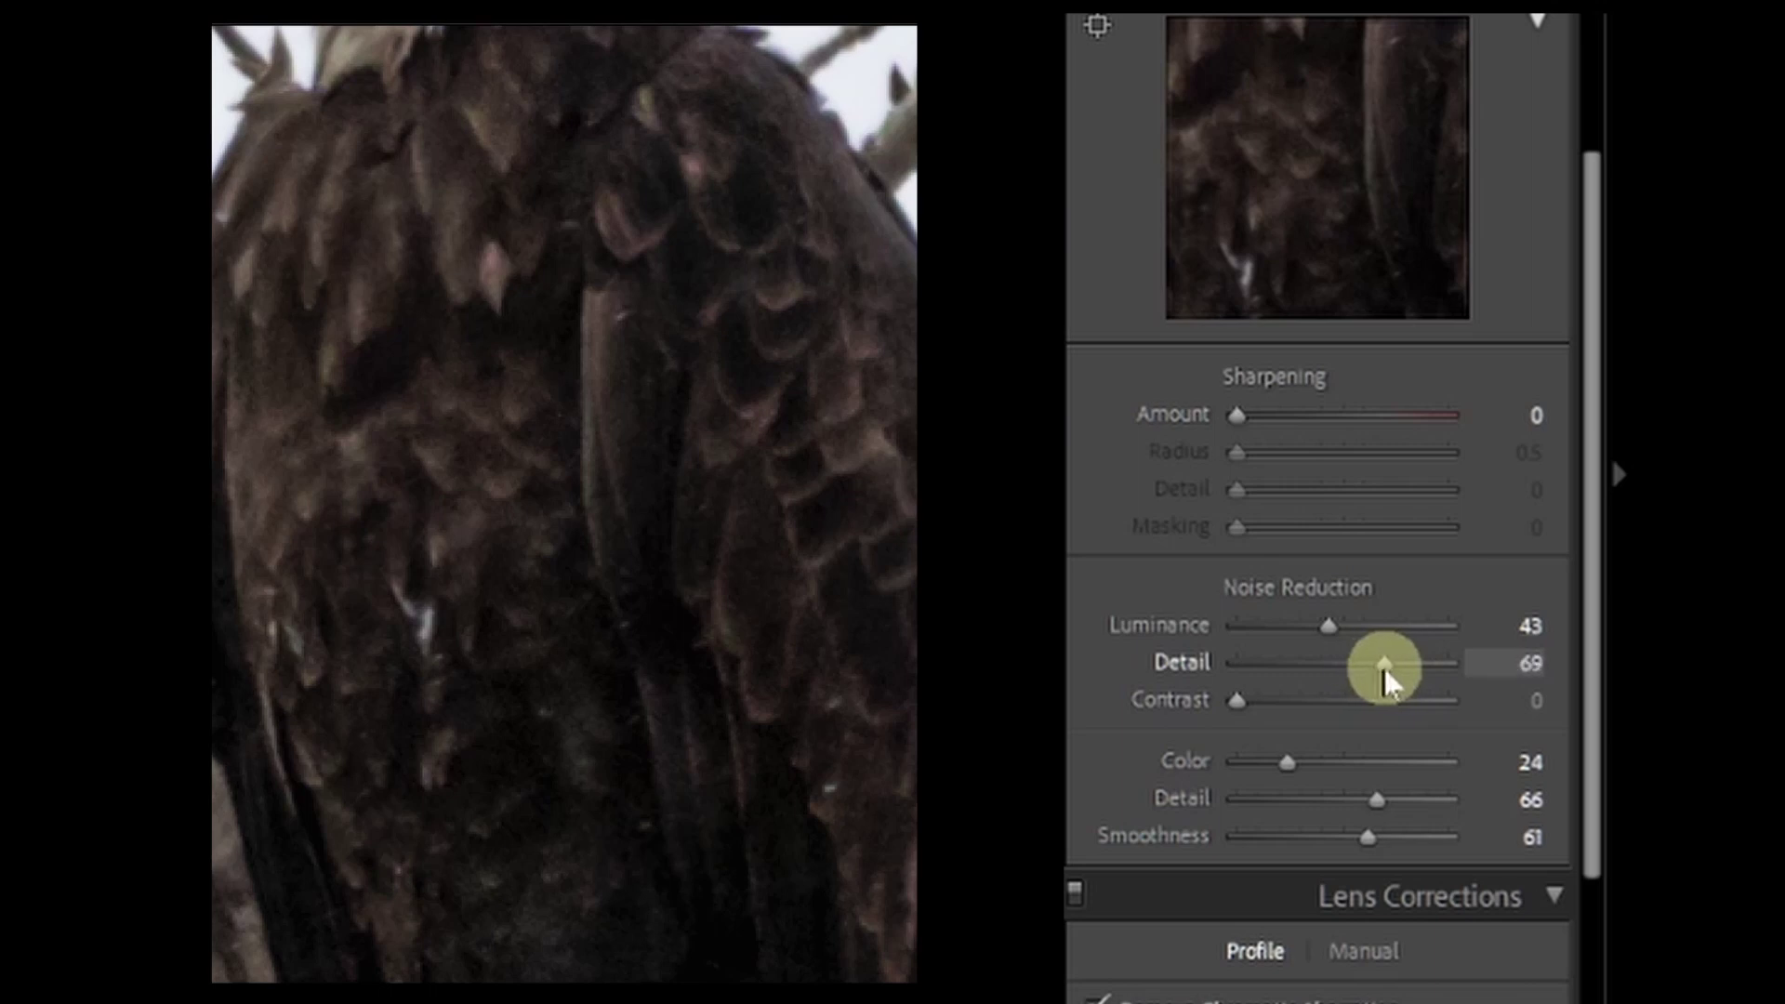
pyautogui.moveTo(1237, 701)
pyautogui.mouseDown()
pyautogui.moveTo(1287, 701)
pyautogui.moveTo(1234, 701)
pyautogui.mouseUp()
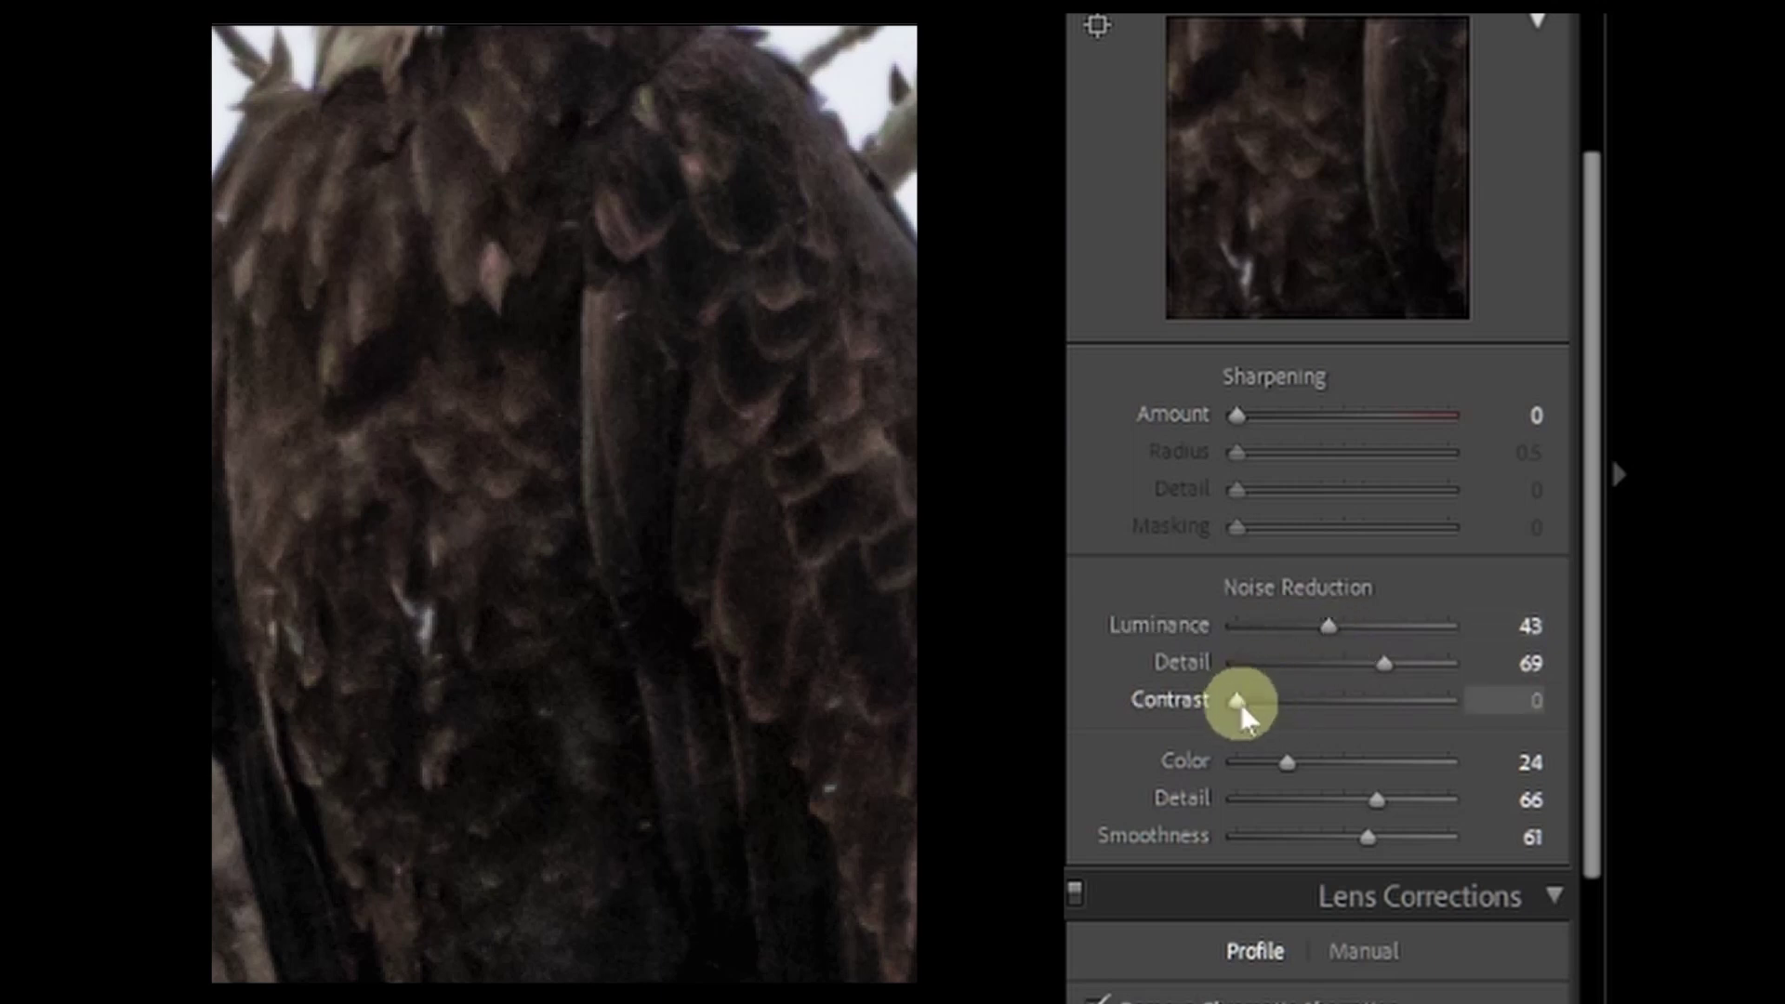
pyautogui.moveTo(1240, 702); pyautogui.dragTo(1369, 714)
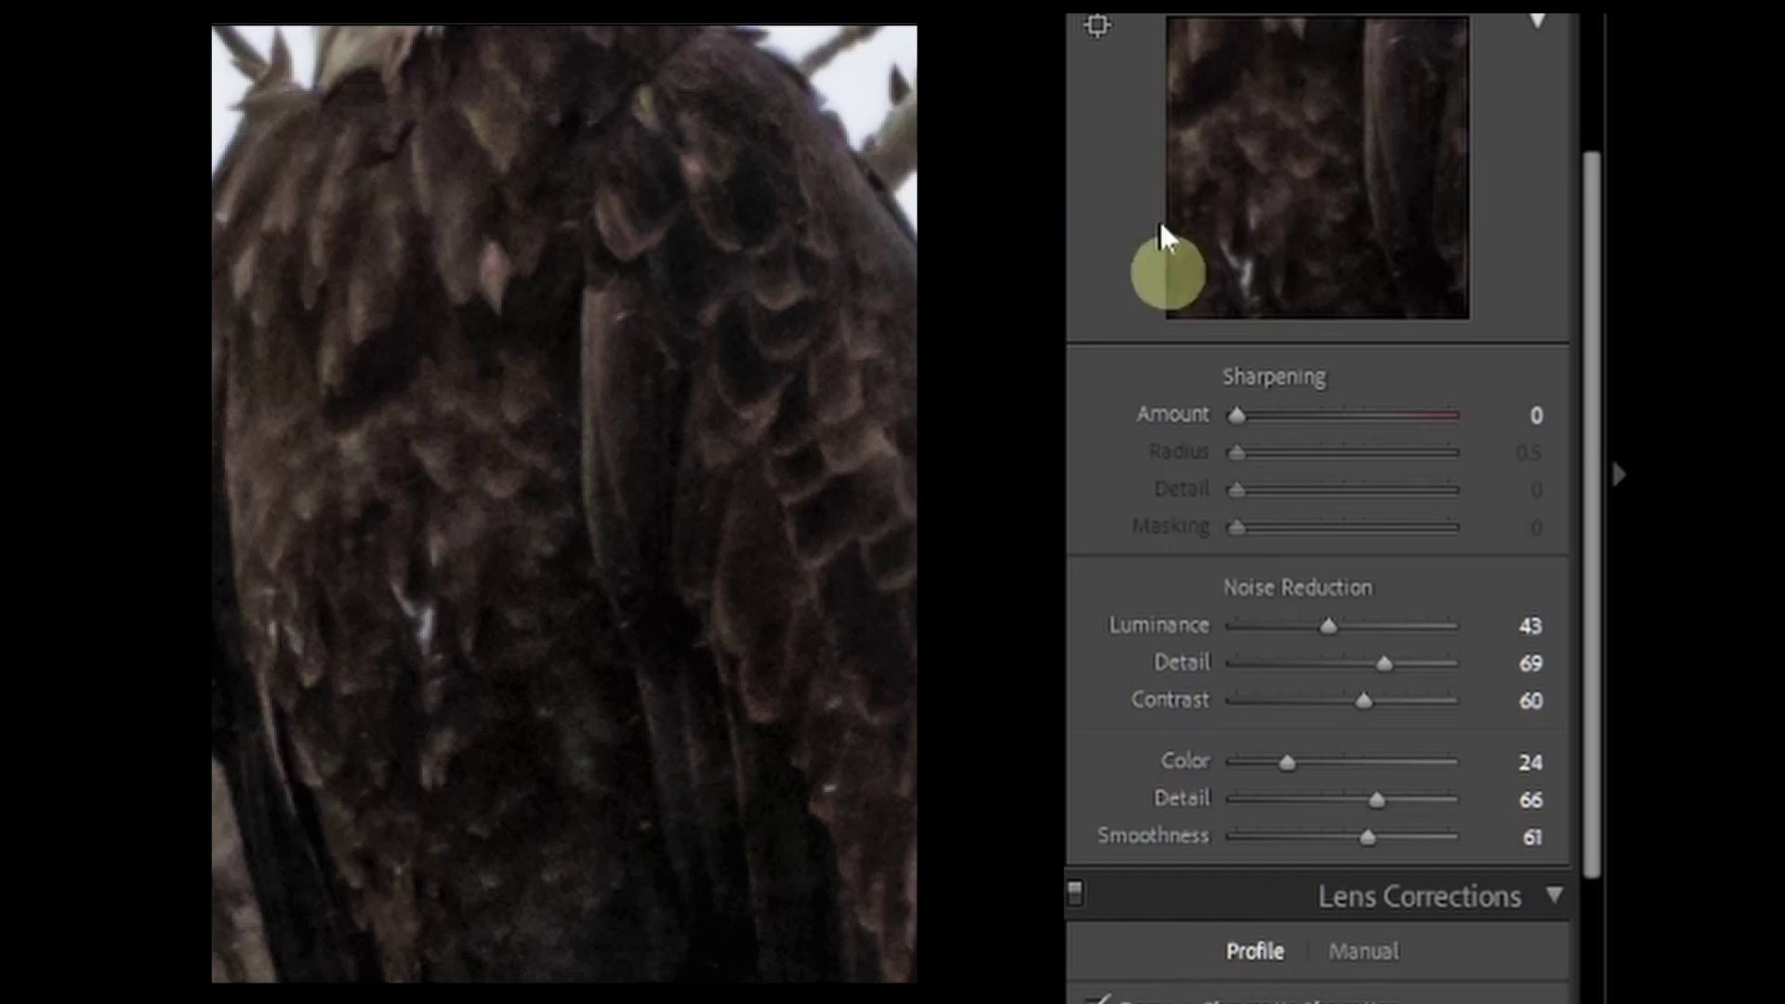
# Compare the photo with and without noise reduction, both close up on the feathers and in the full view.
pyautogui.click(1079, 8)
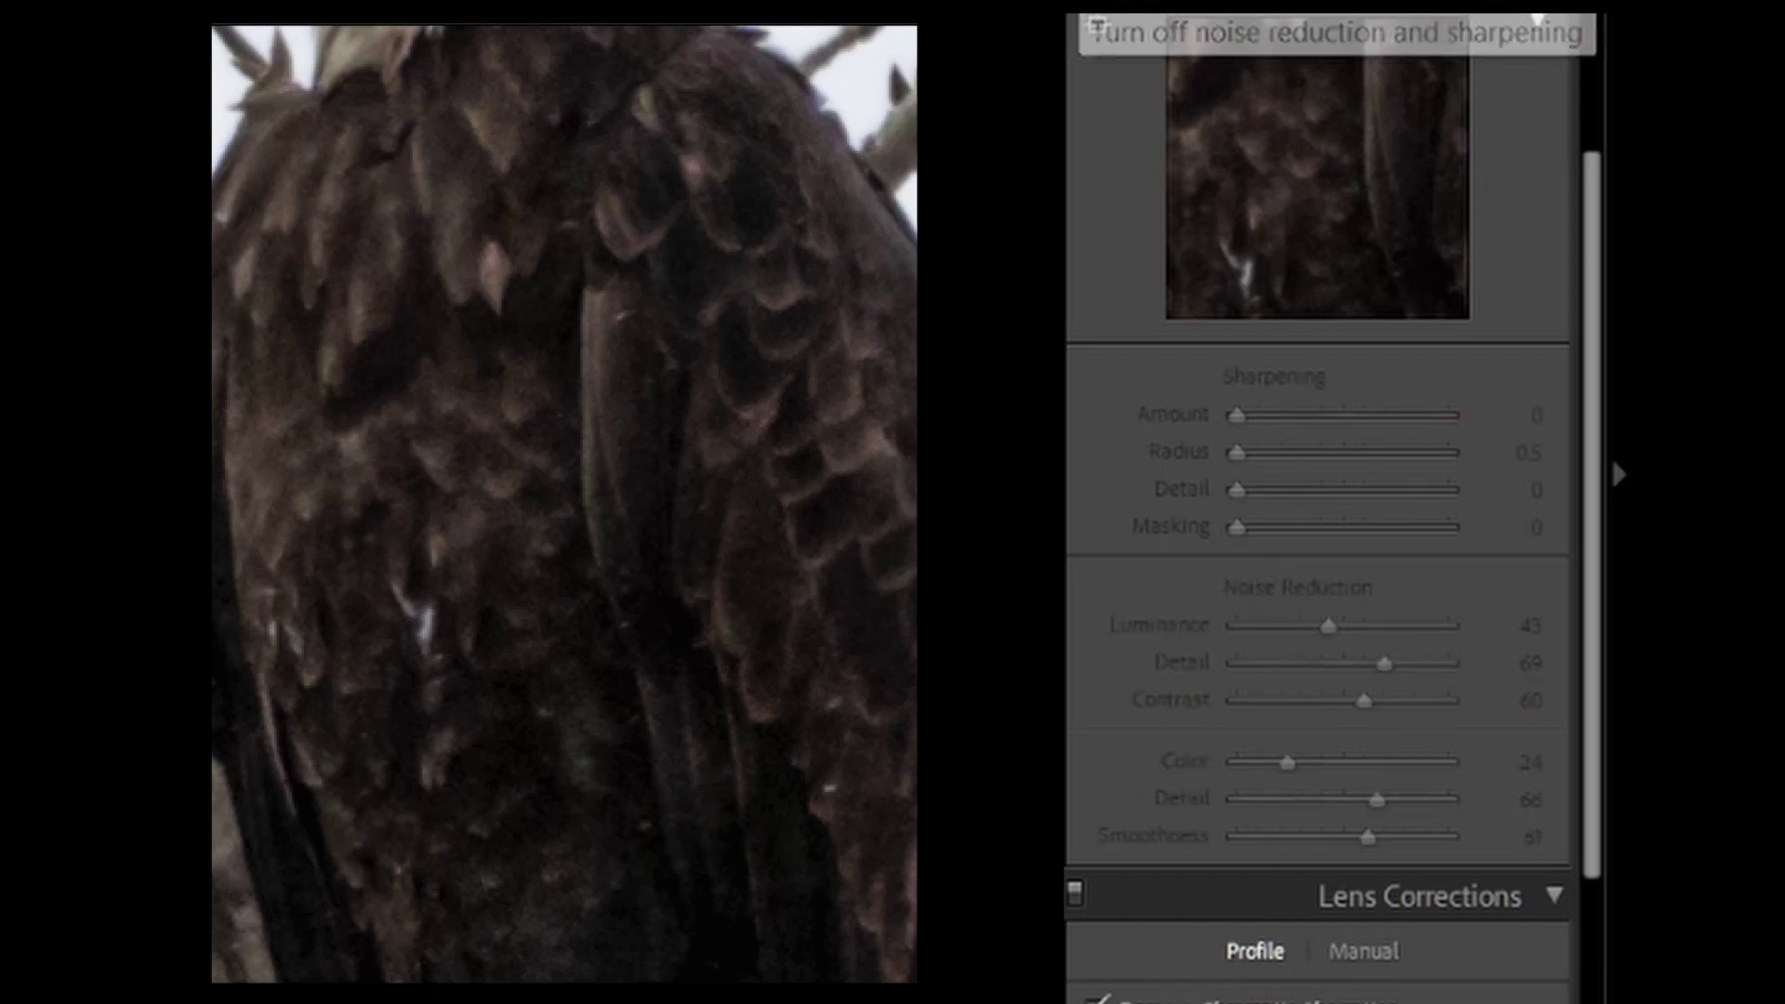
pyautogui.click(1079, 7)
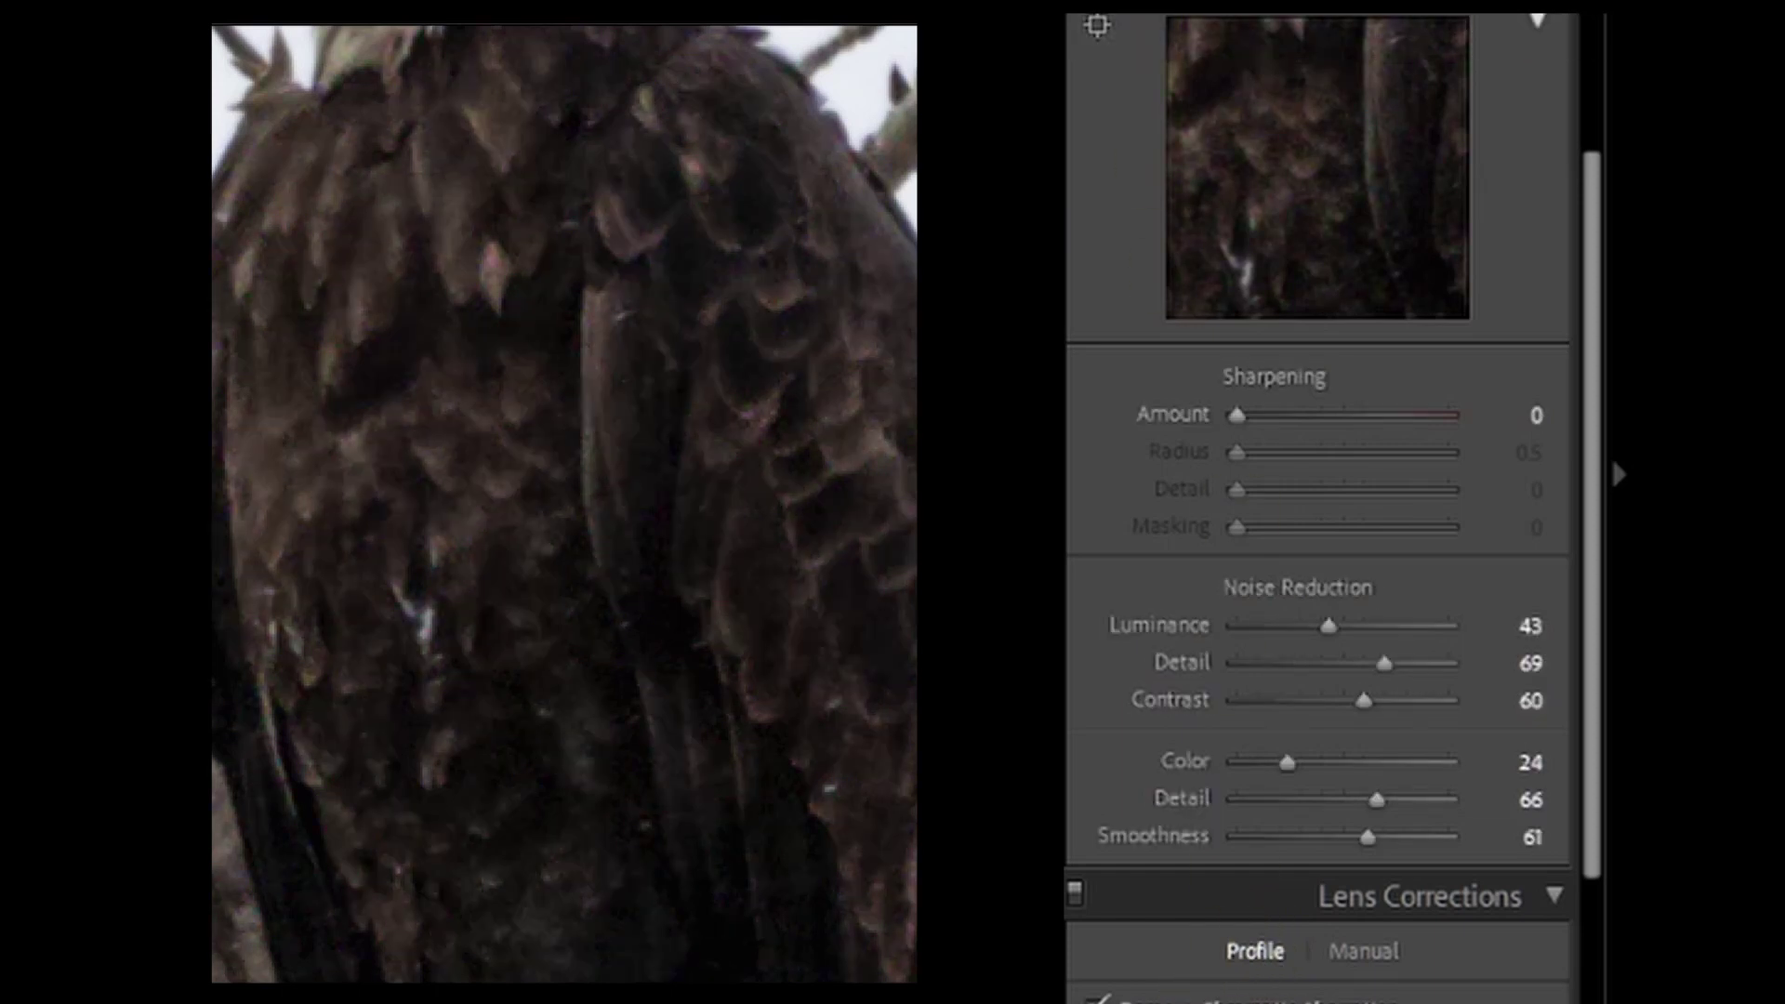
pyautogui.click(503, 504)
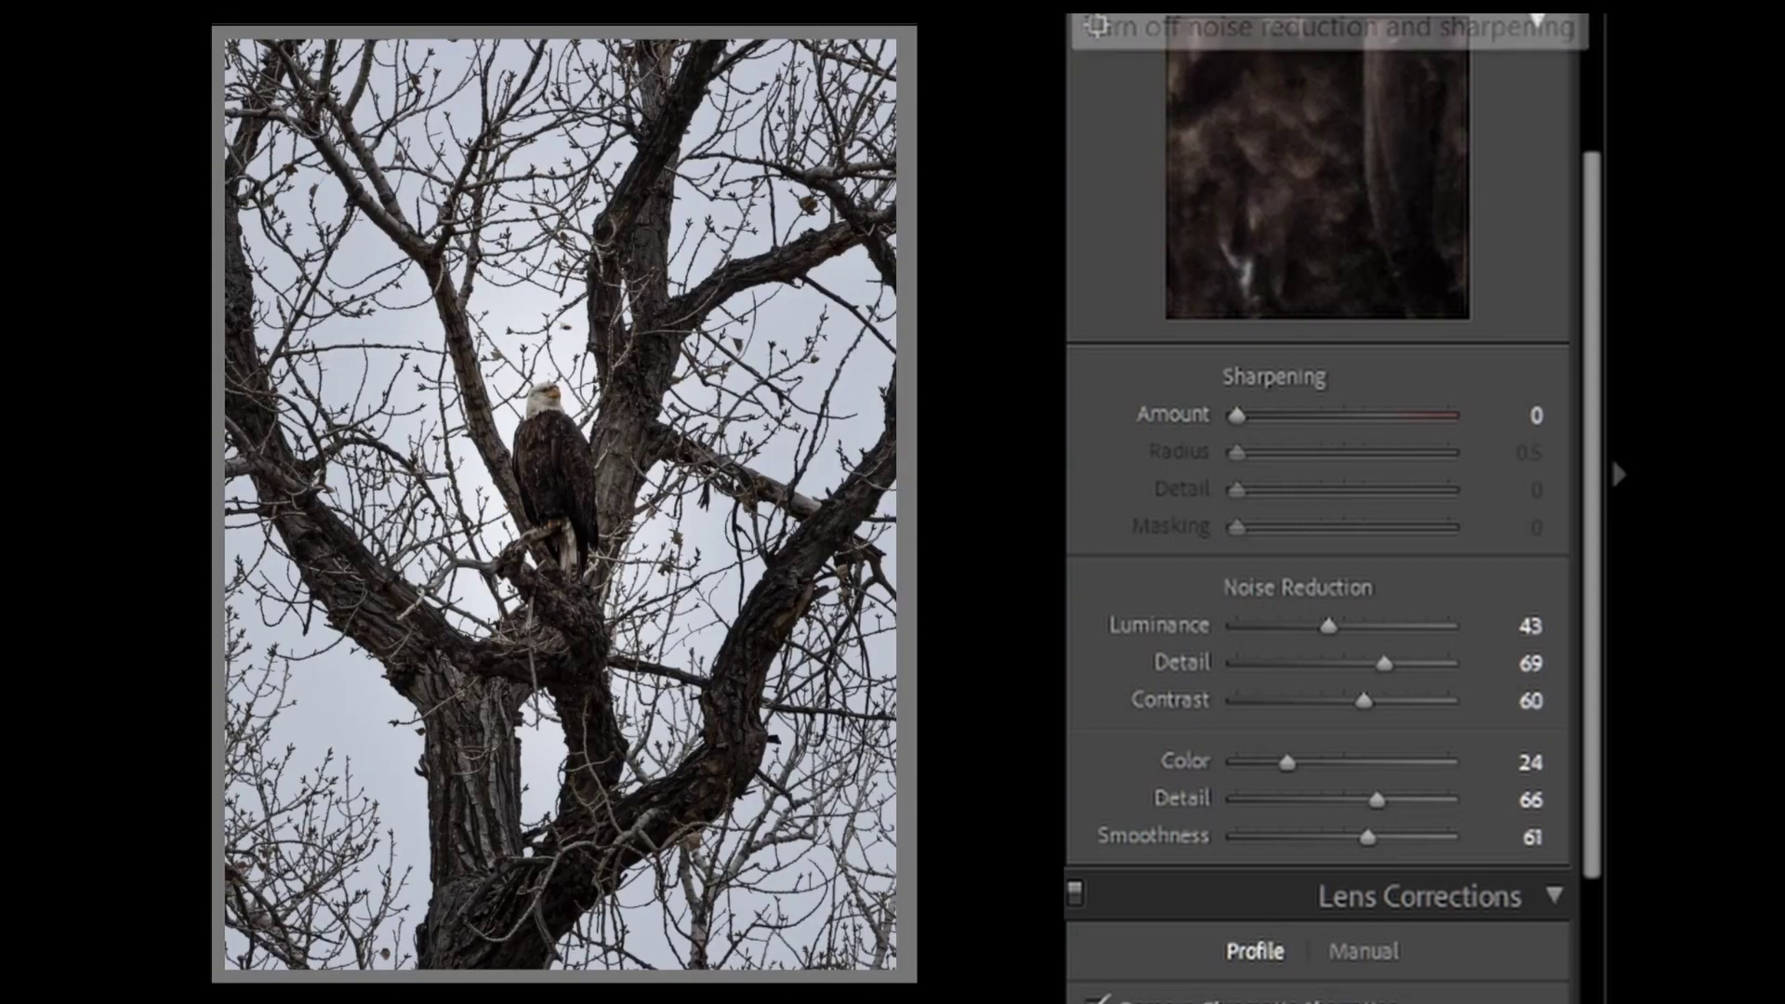
pyautogui.click(1078, 8)
pyautogui.click(1078, 7)
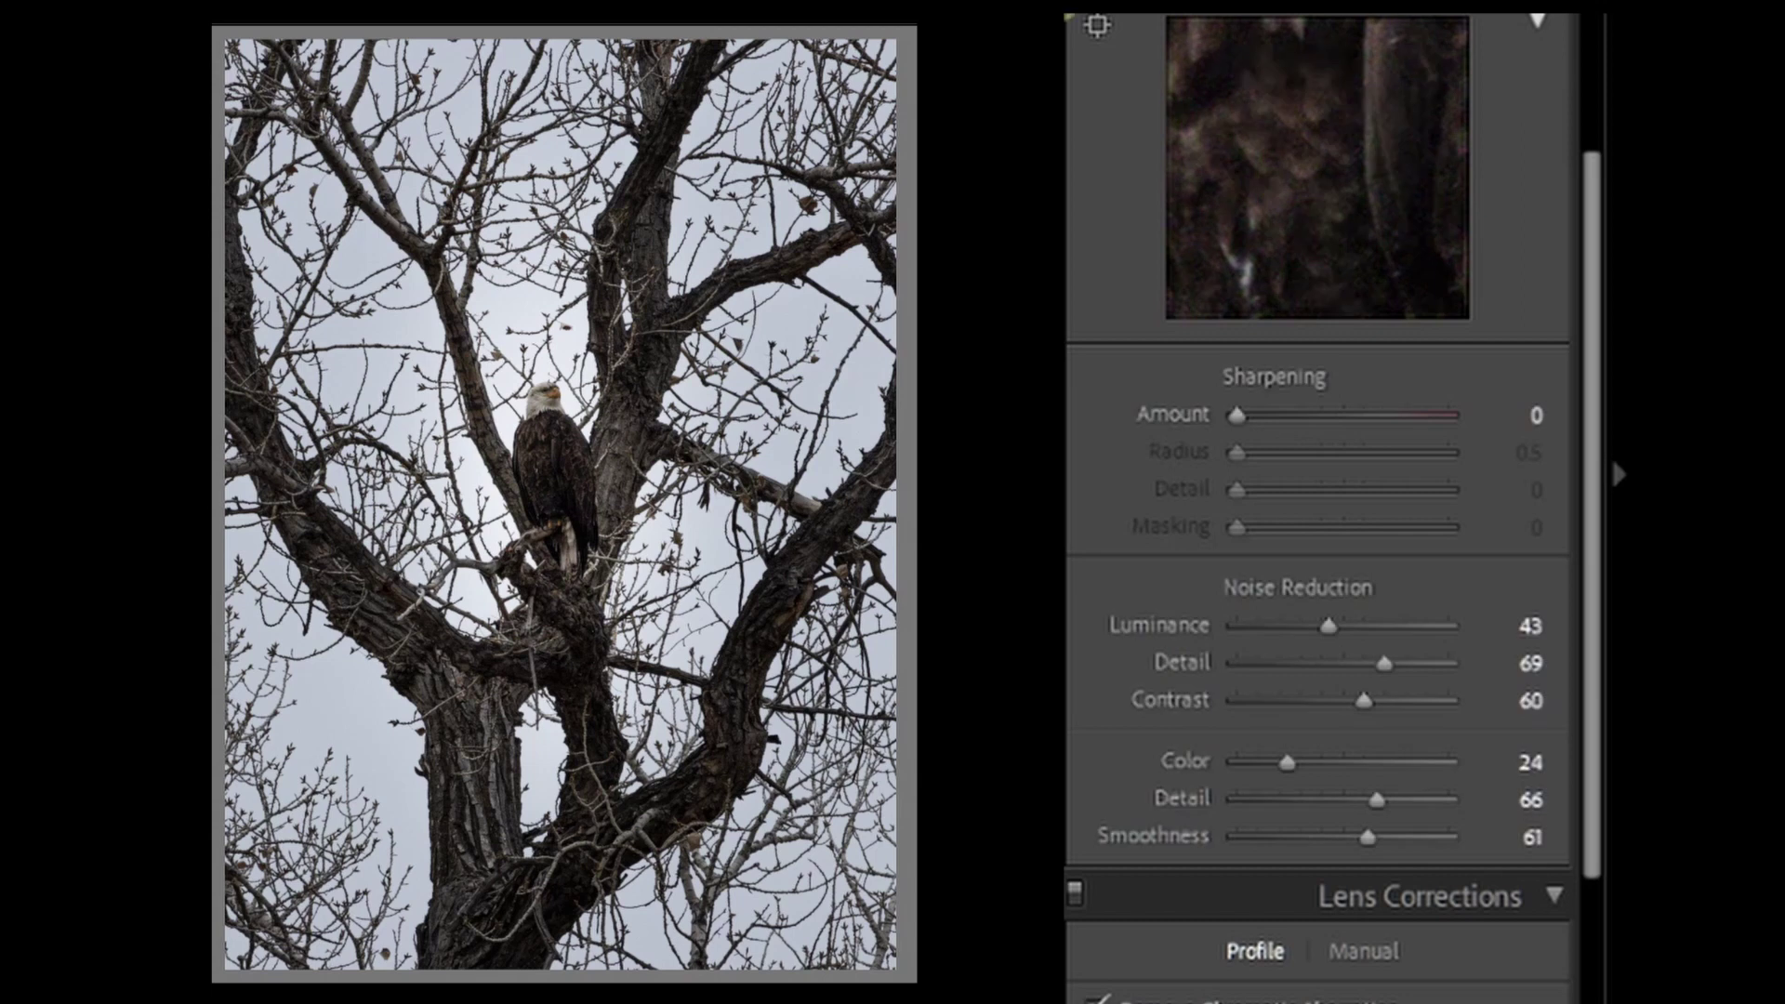
pyautogui.click(554, 465)
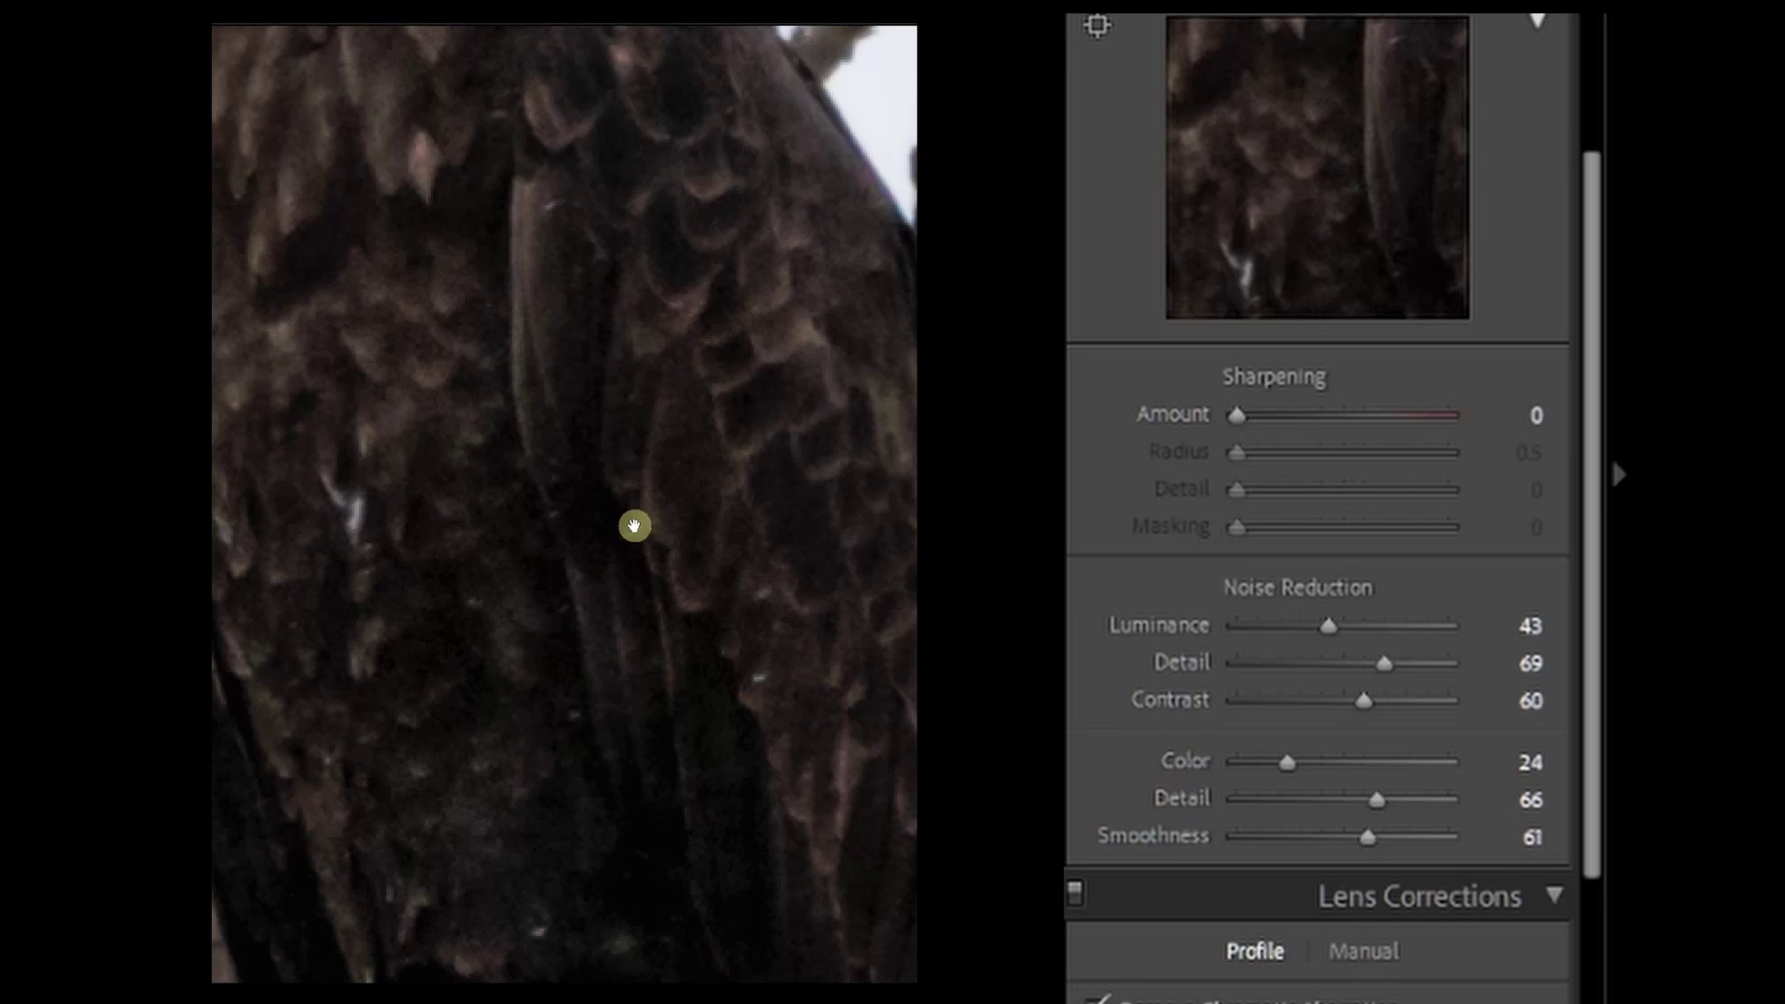
pyautogui.click(684, 527)
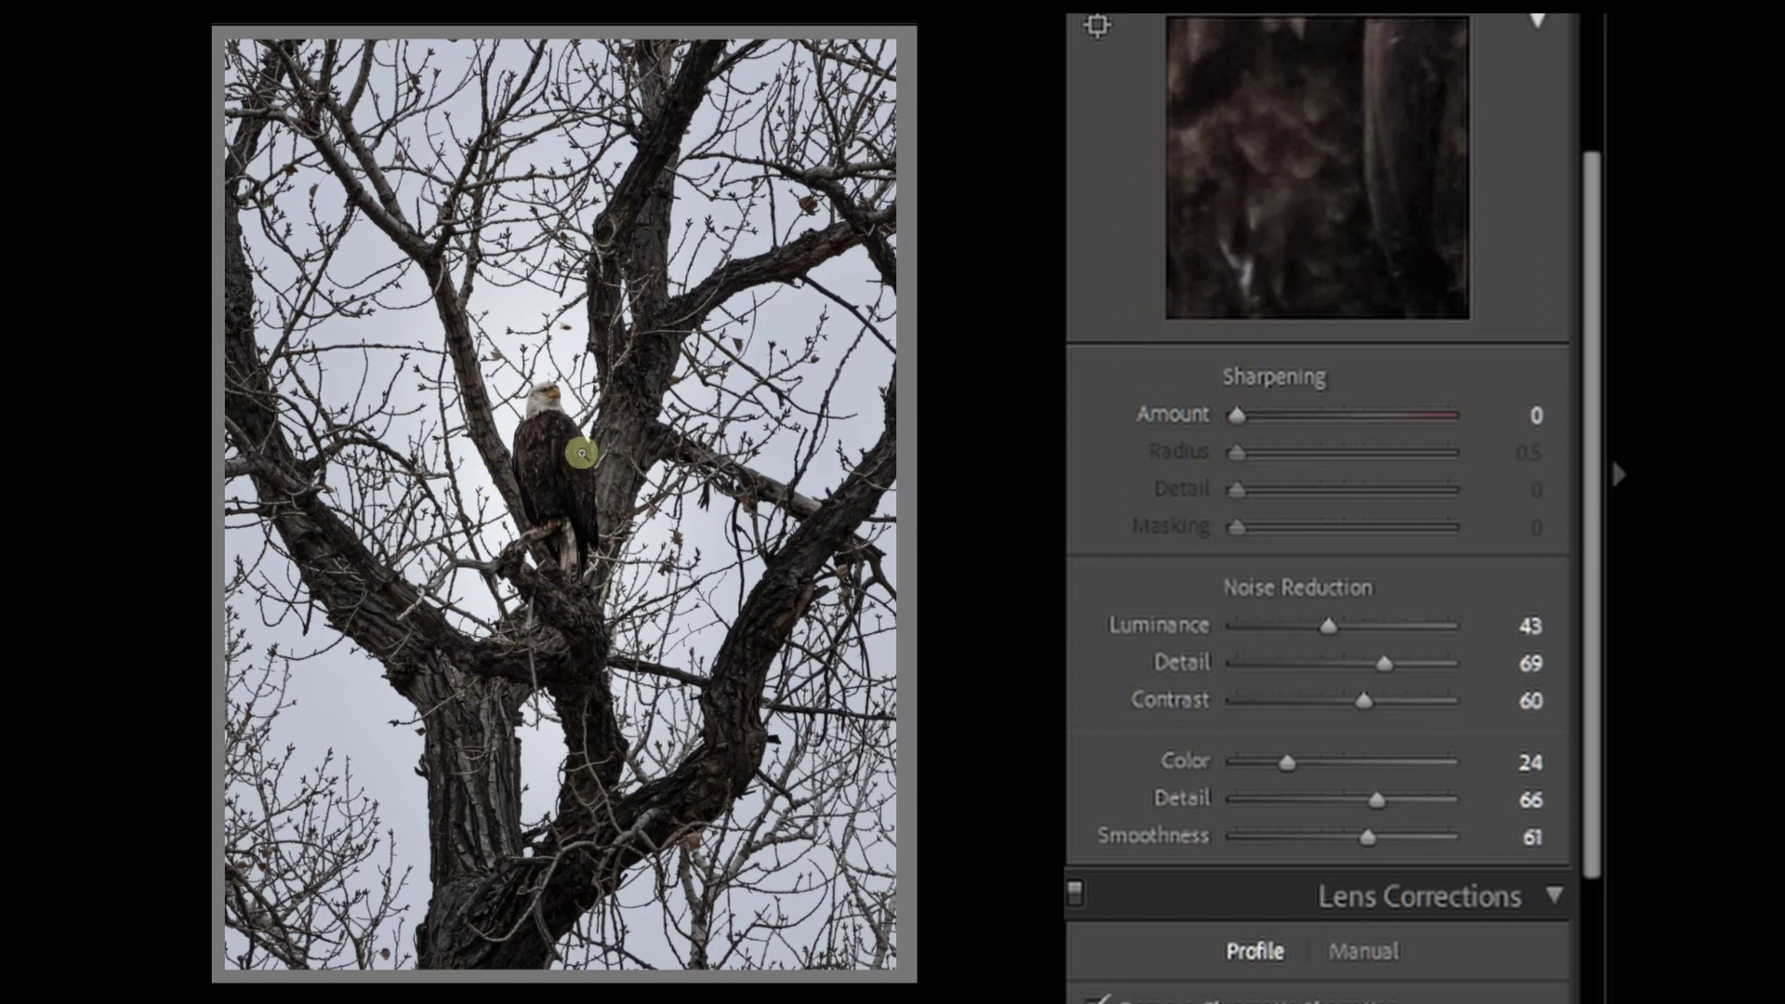
# Sharpen the photo with an Amount of 132, a Radius of 1.1 and a Detail of 0.
pyautogui.click(554, 457)
pyautogui.click(1236, 415)
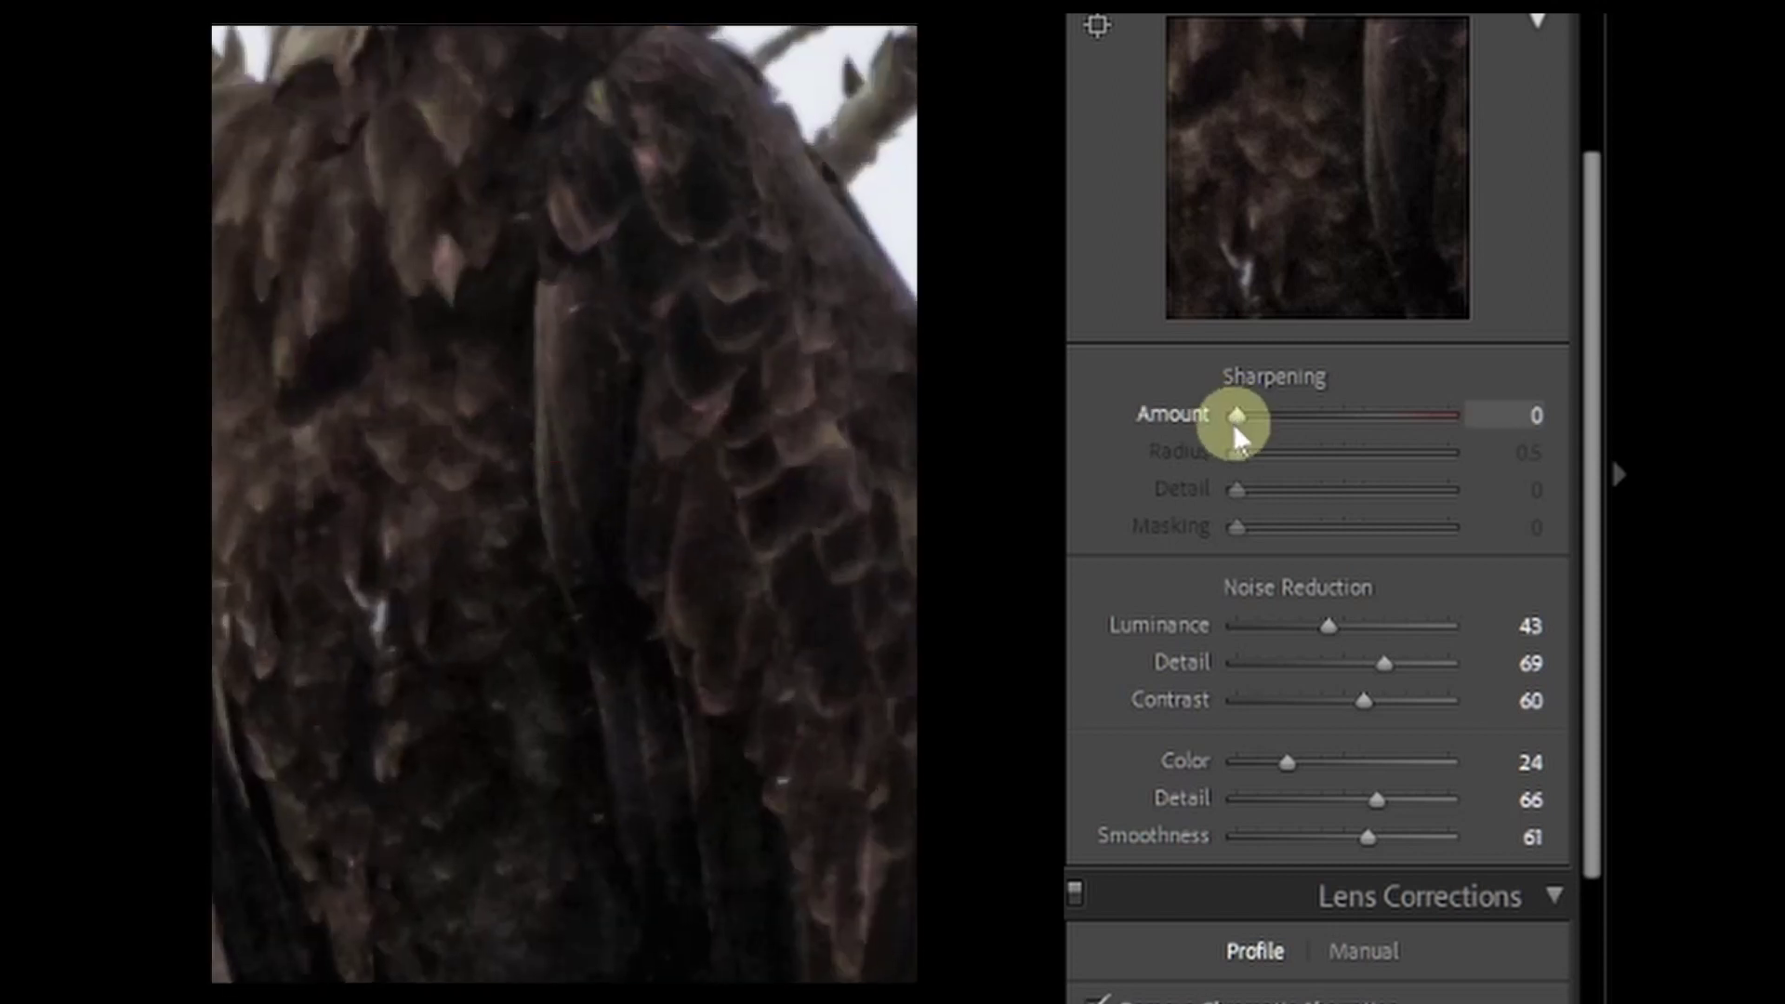
pyautogui.keyDown('alt'); pyautogui.click(1235, 417); pyautogui.keyUp('alt')
pyautogui.moveTo(1235, 417); pyautogui.dragTo(1420, 420)
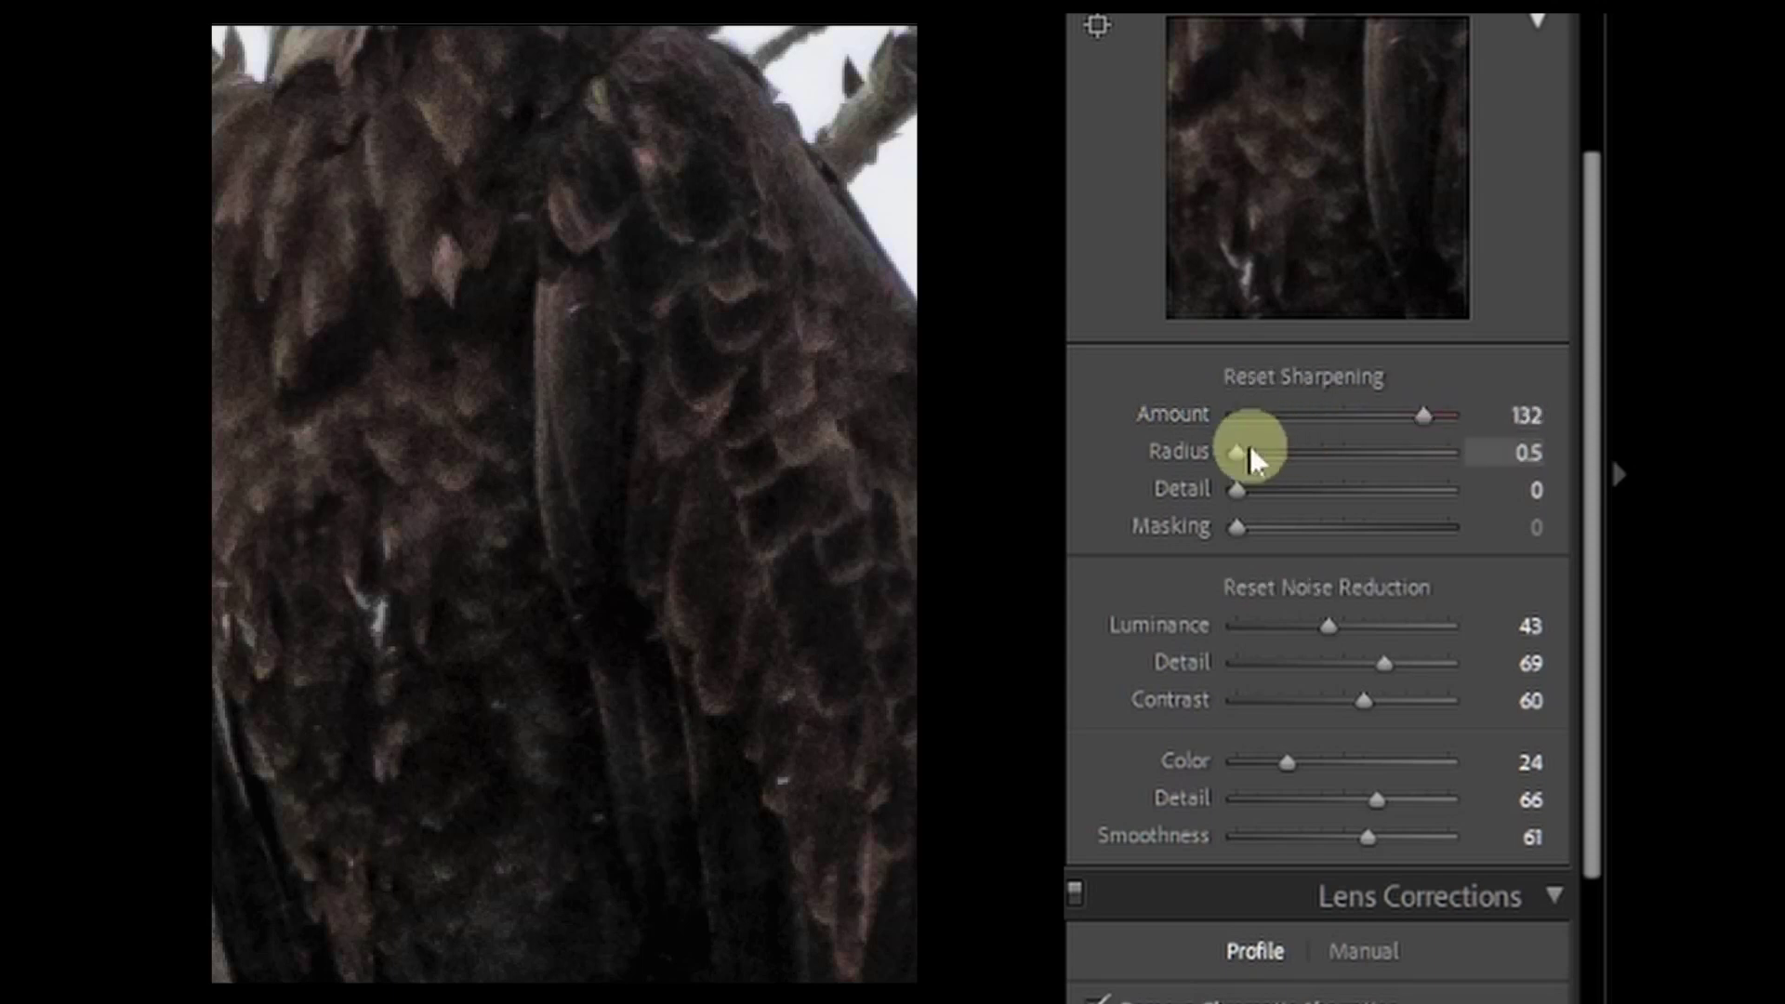
pyautogui.moveTo(1241, 450)
pyautogui.mouseDown()
pyautogui.moveTo(1317, 461)
pyautogui.moveTo(1214, 451)
pyautogui.moveTo(1478, 481)
pyautogui.moveTo(1290, 448)
pyautogui.moveTo(1242, 485)
pyautogui.moveTo(1273, 494)
pyautogui.mouseUp()
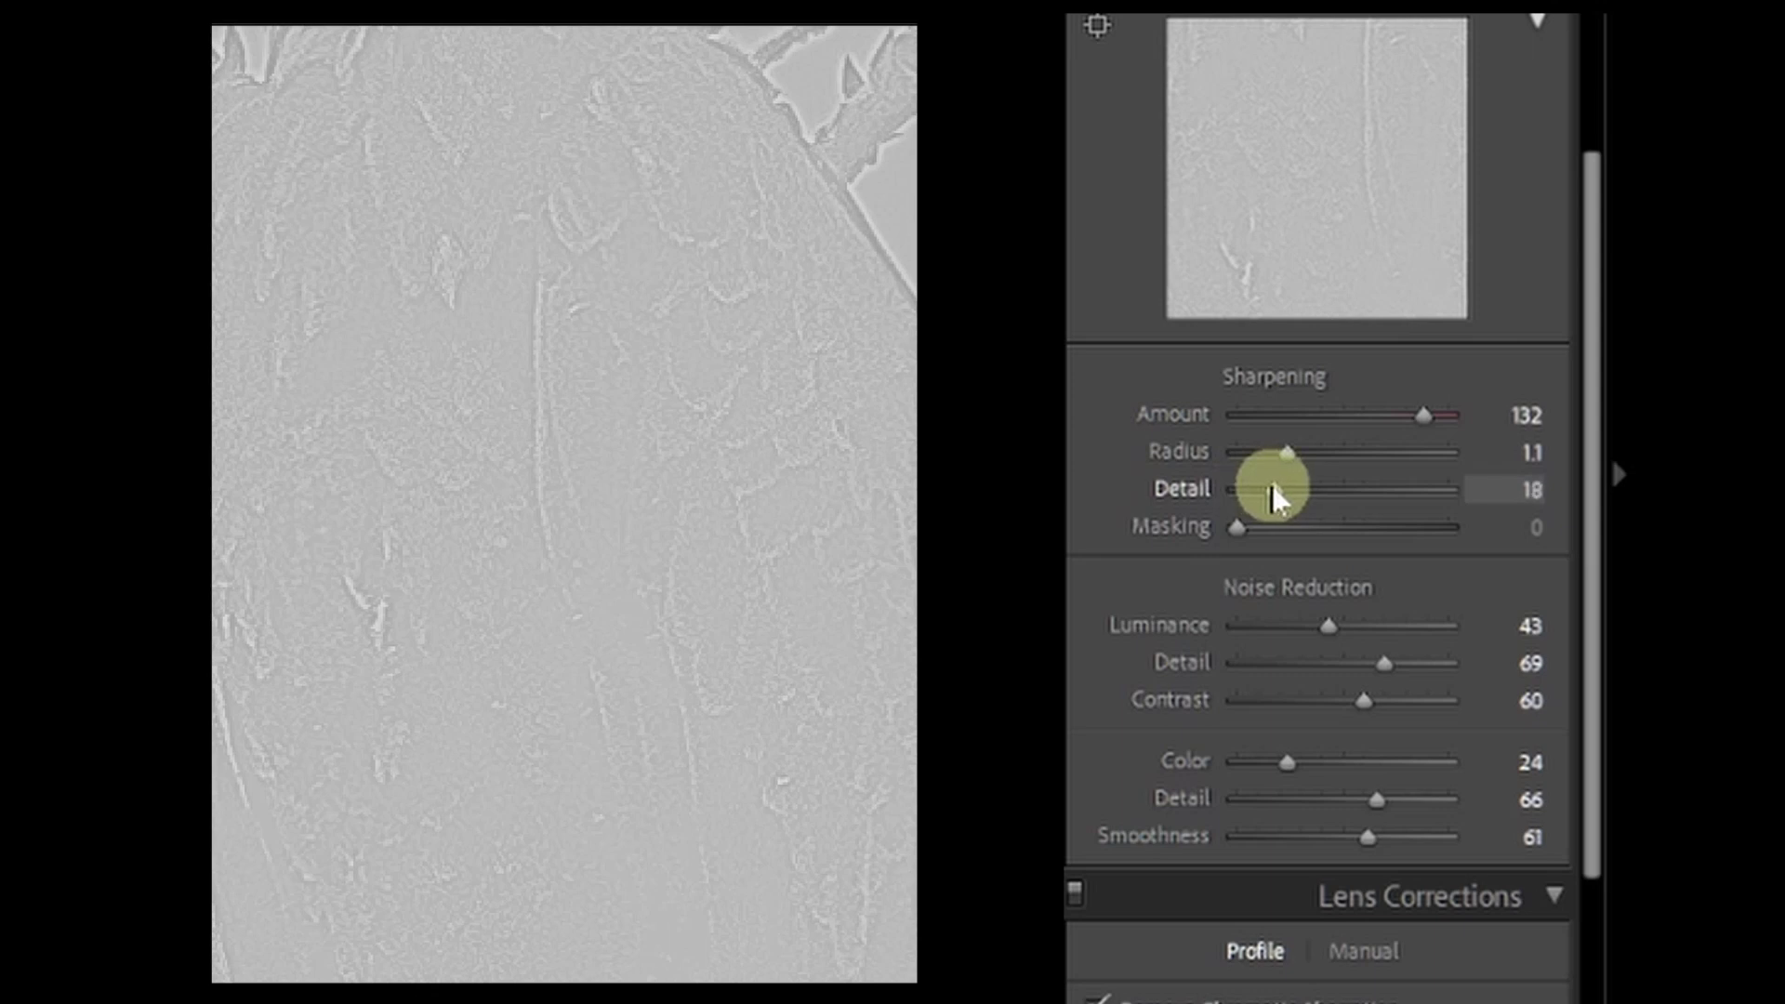
pyautogui.moveTo(1272, 486); pyautogui.dragTo(1233, 492)
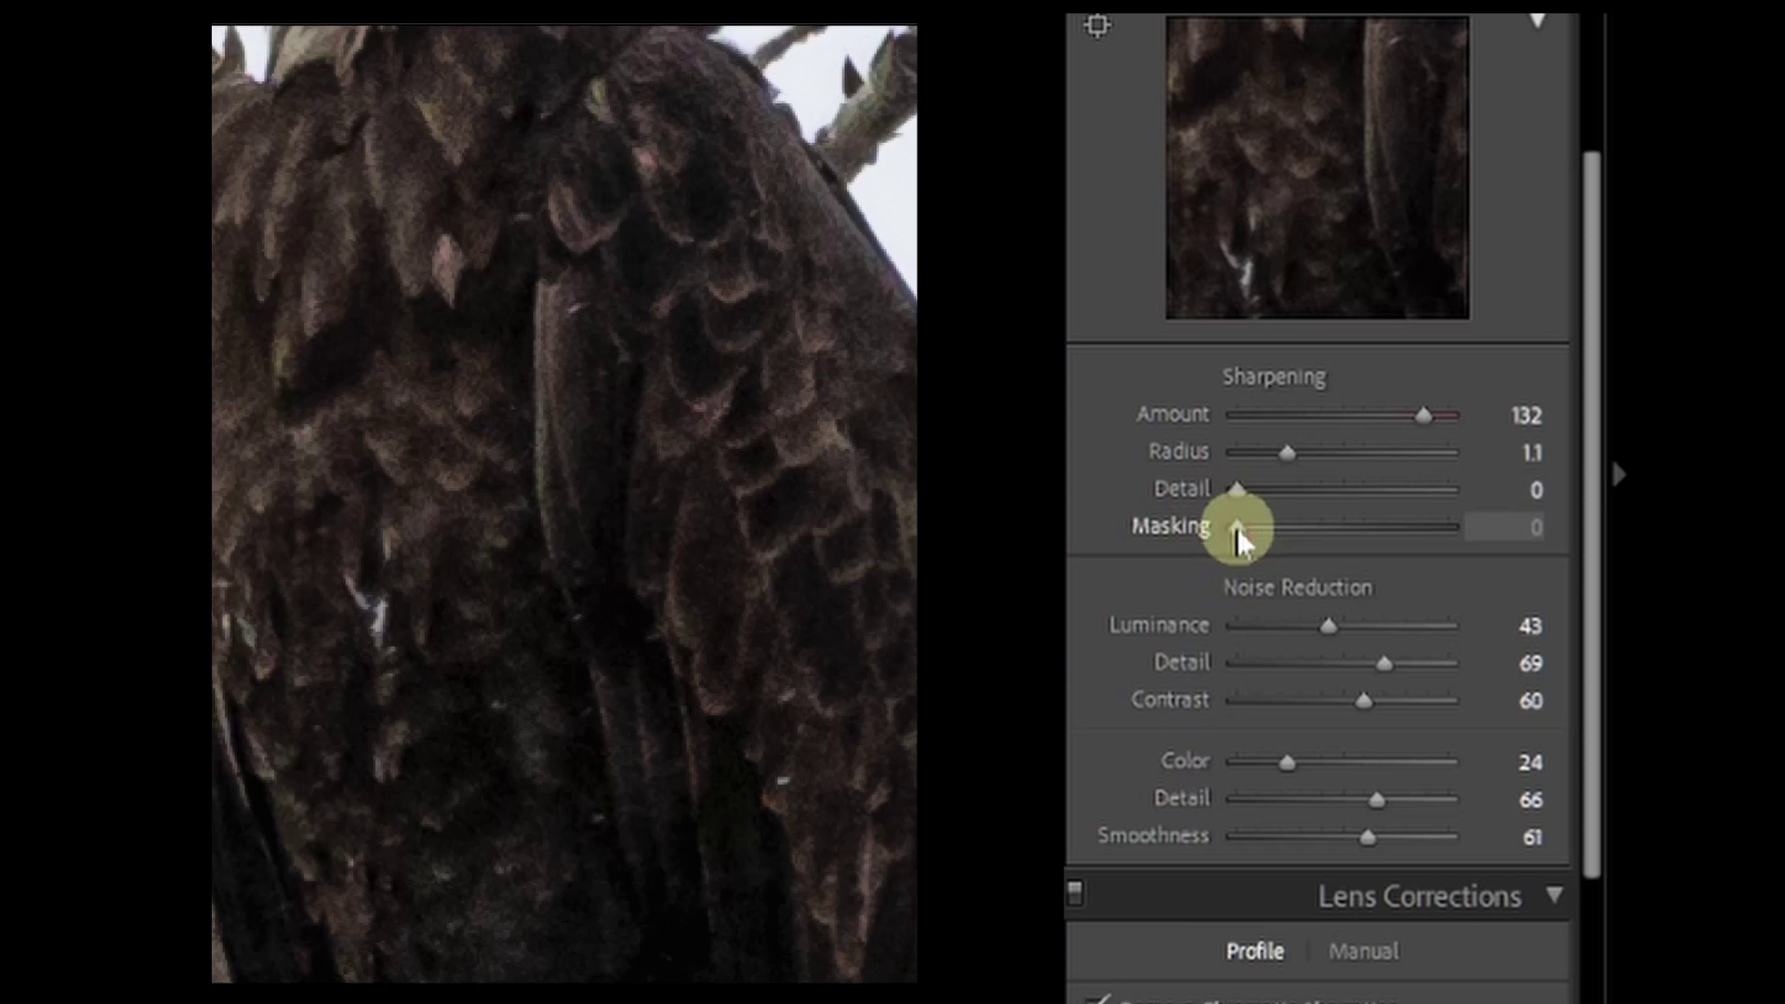
# Set the sharpening Masking to 94 and compare the feathers with and without the Detail adjustments.
pyautogui.keyDown('alt'); pyautogui.click(1237, 528); pyautogui.keyUp('alt')
pyautogui.moveTo(1237, 528); pyautogui.dragTo(1431, 529)
pyautogui.keyDown('alt'); pyautogui.click(1425, 526); pyautogui.keyUp('alt')
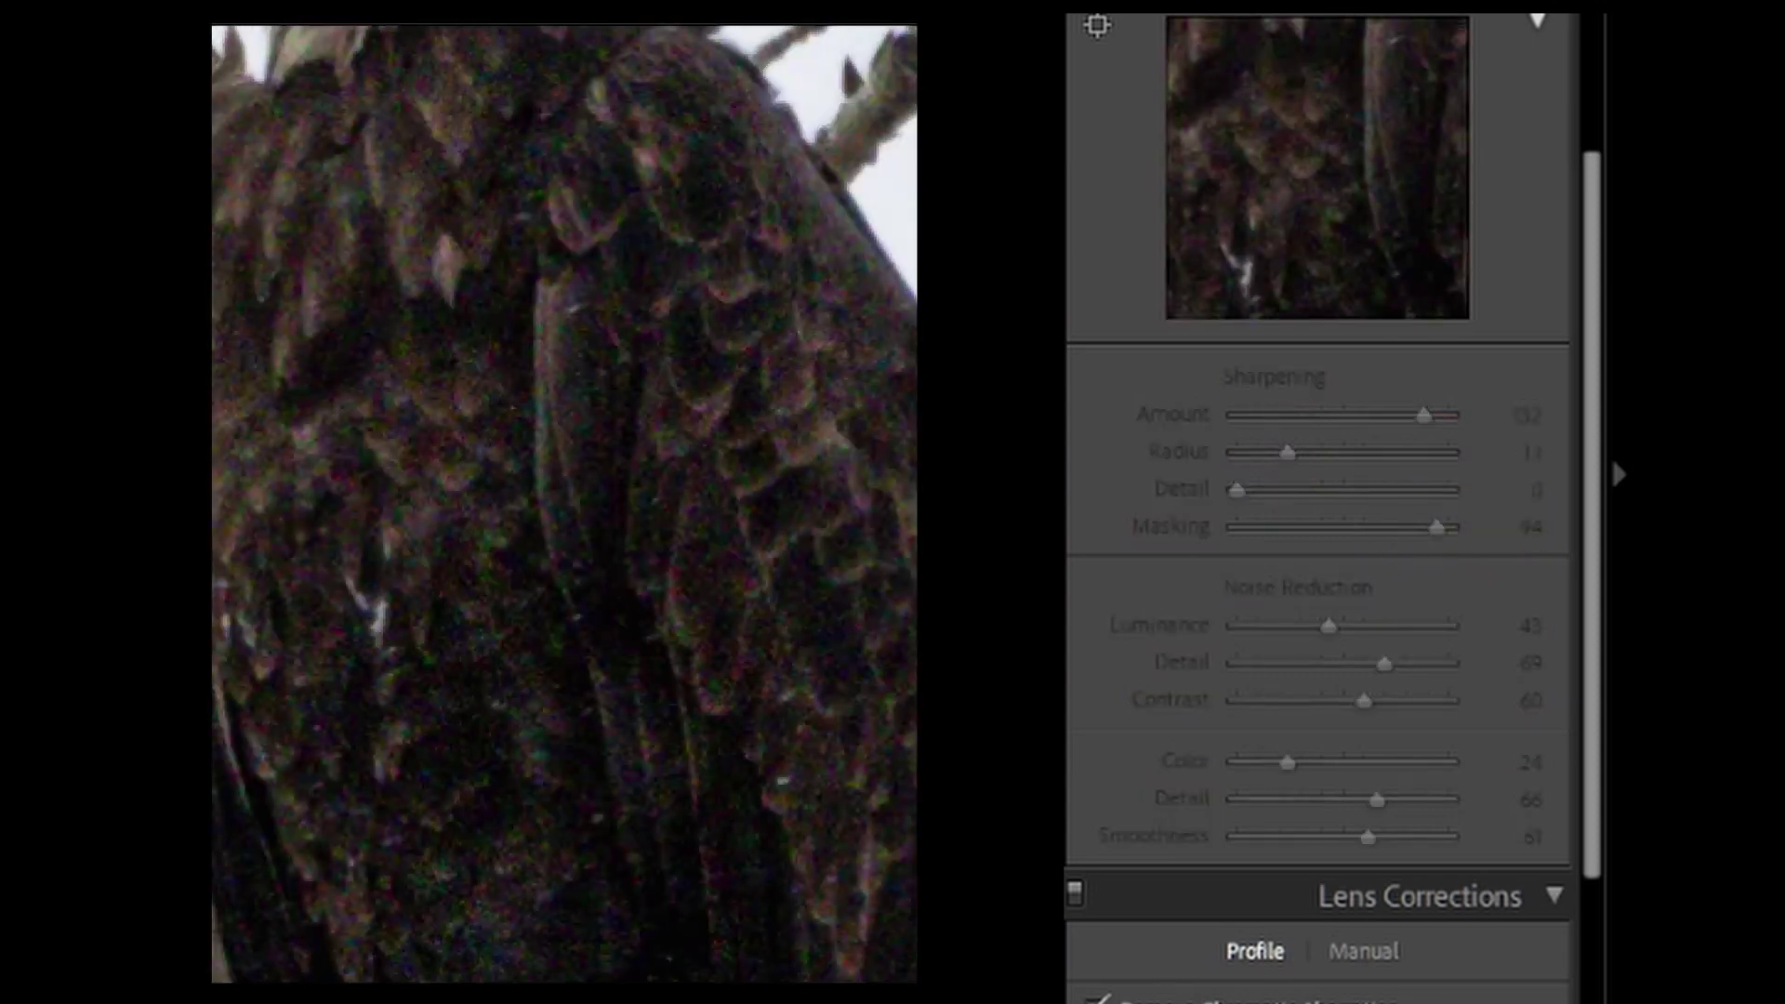
pyautogui.click(1077, 13)
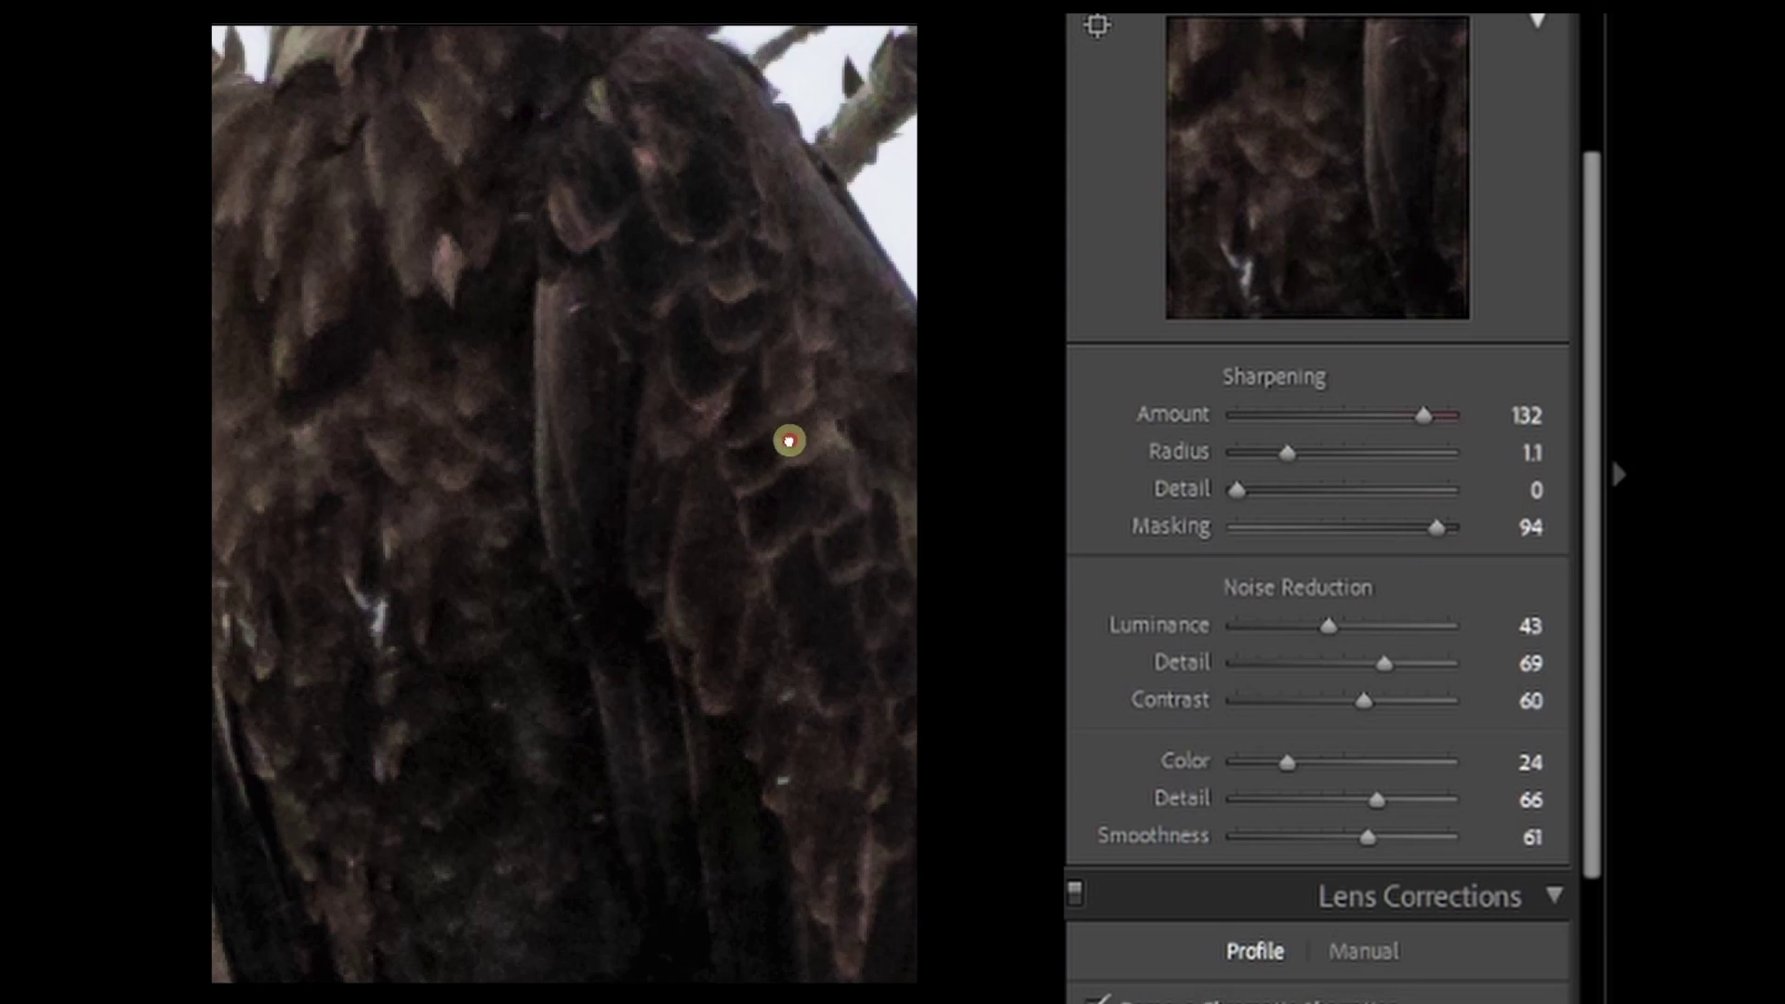
pyautogui.click(790, 439)
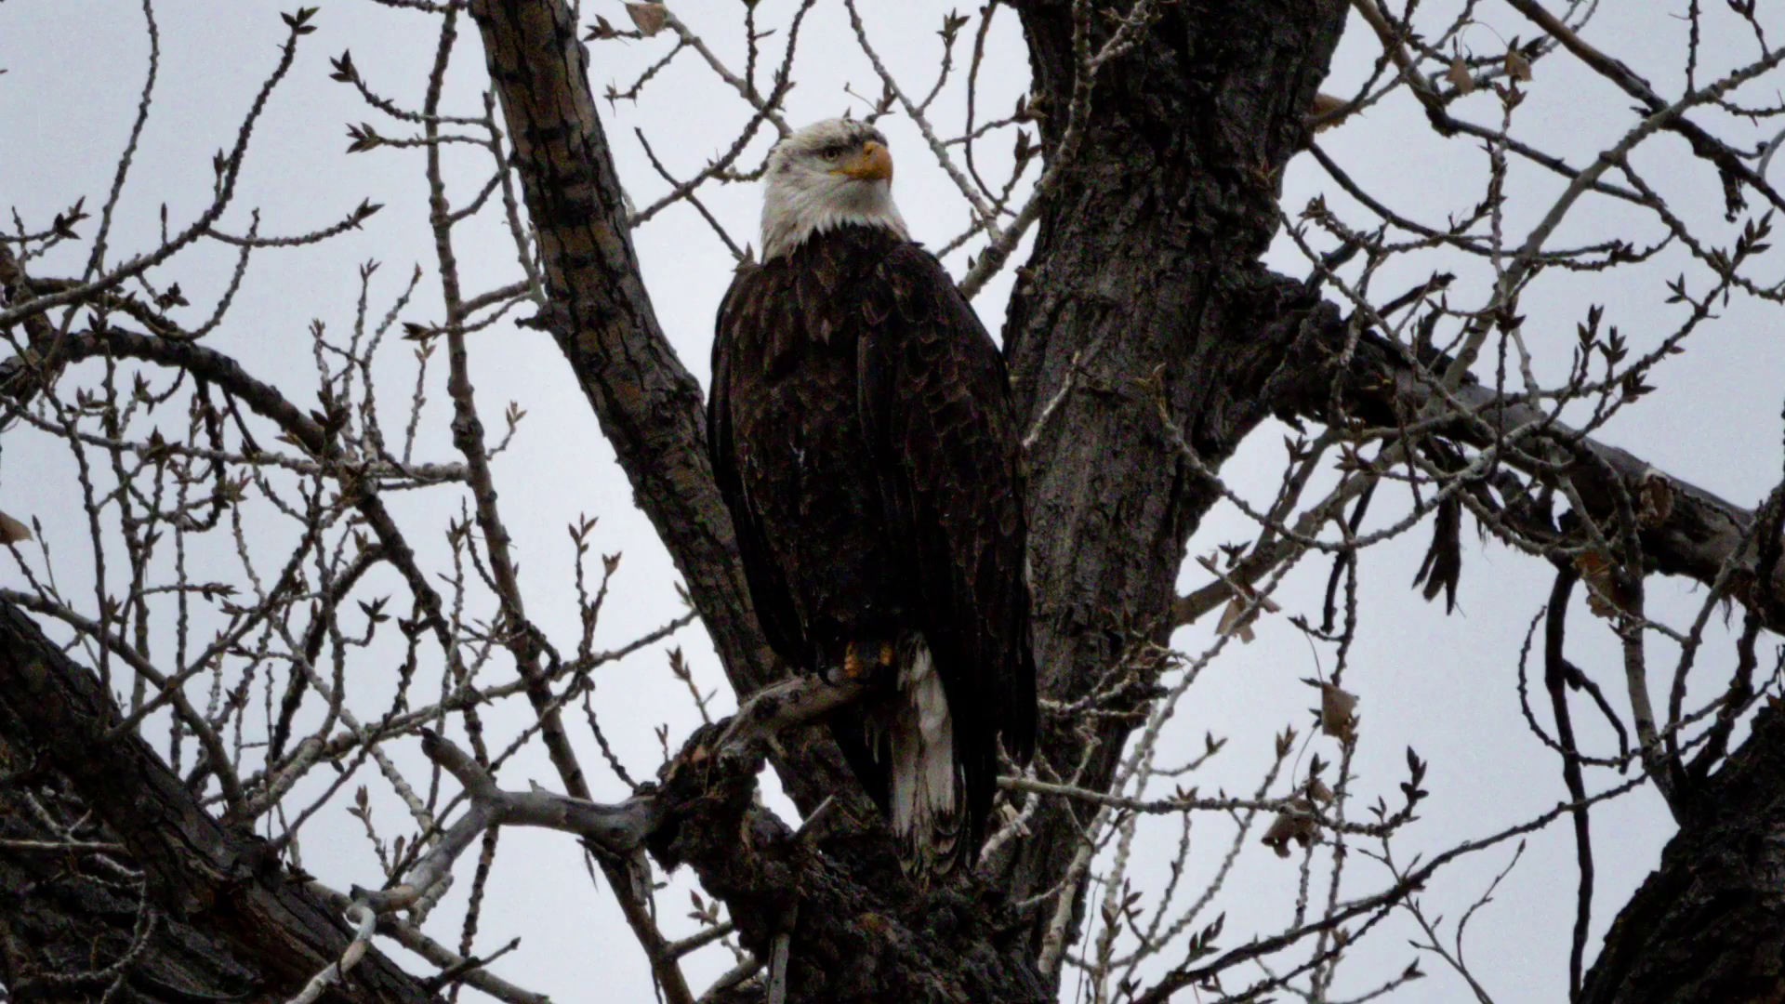